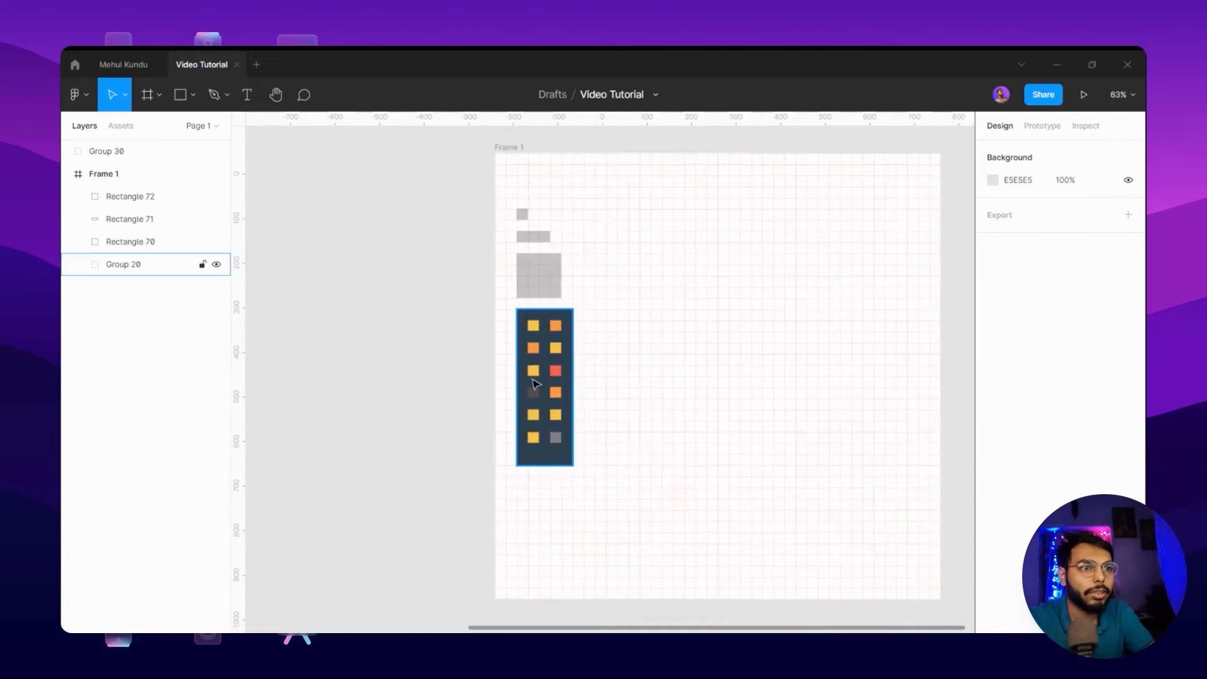
drag(502, 379, 604, 425)
scroll(382, 426, down, 1)
drag(564, 386, 352, 386)
scroll(343, 384, up, 4)
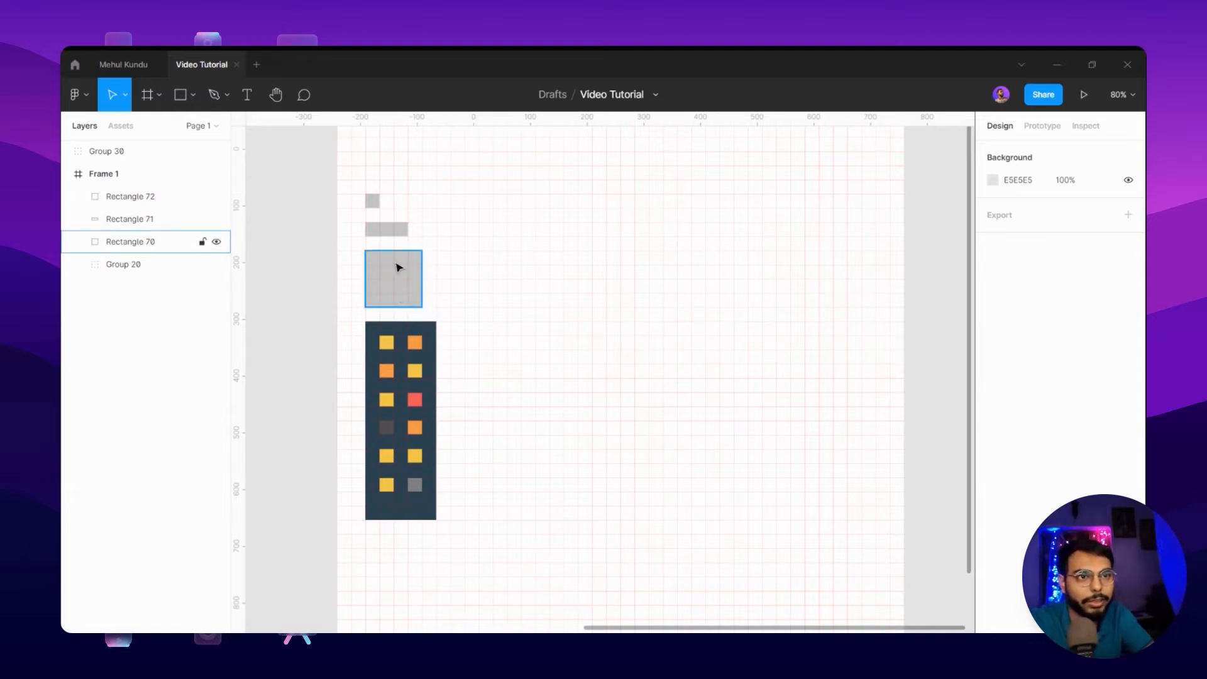
scroll(497, 352, down, 2)
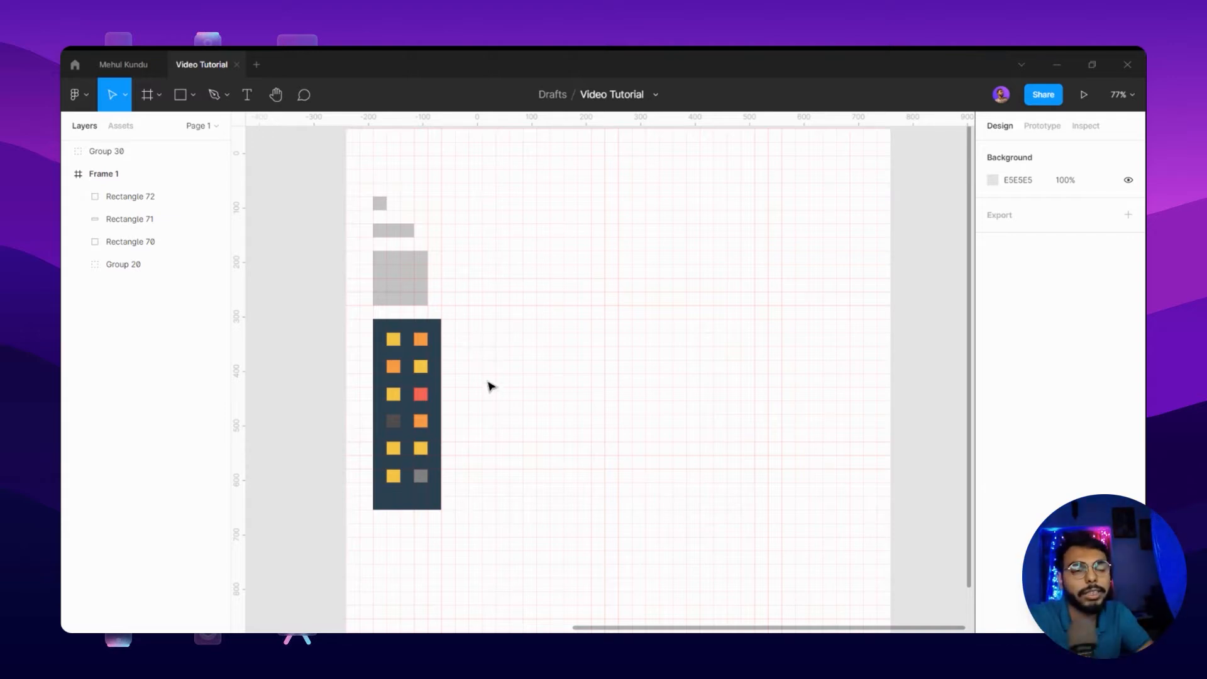
scroll(497, 422, up, 2)
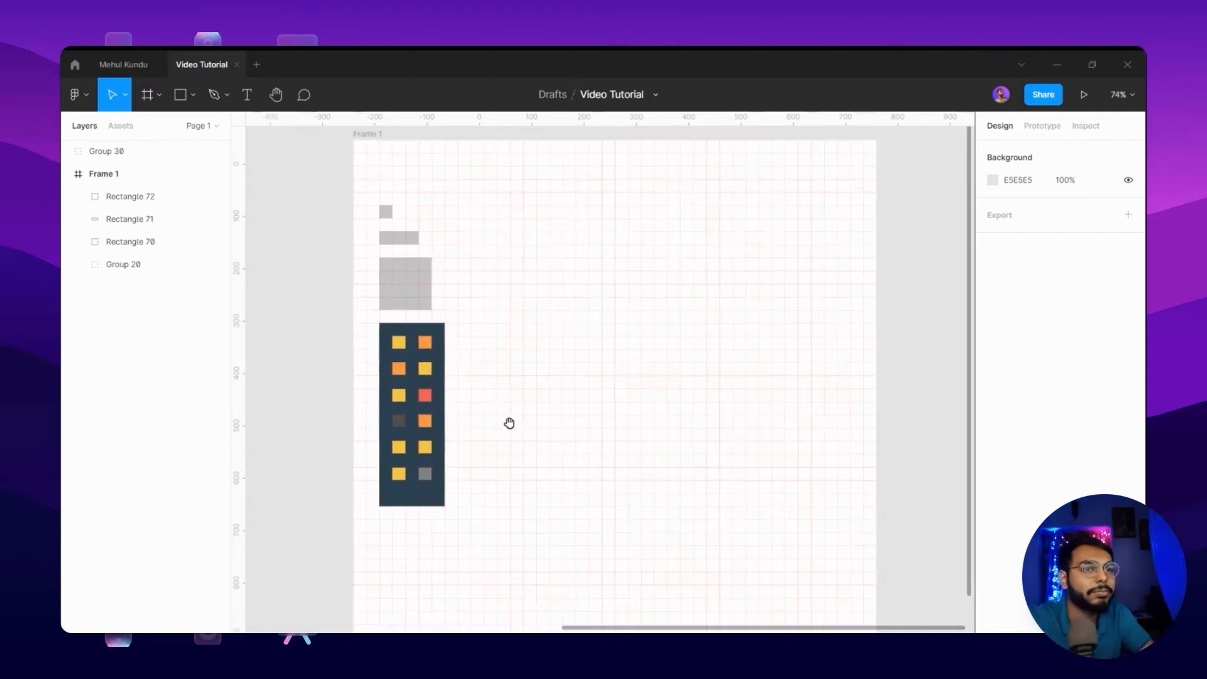
scroll(386, 410, right, 3)
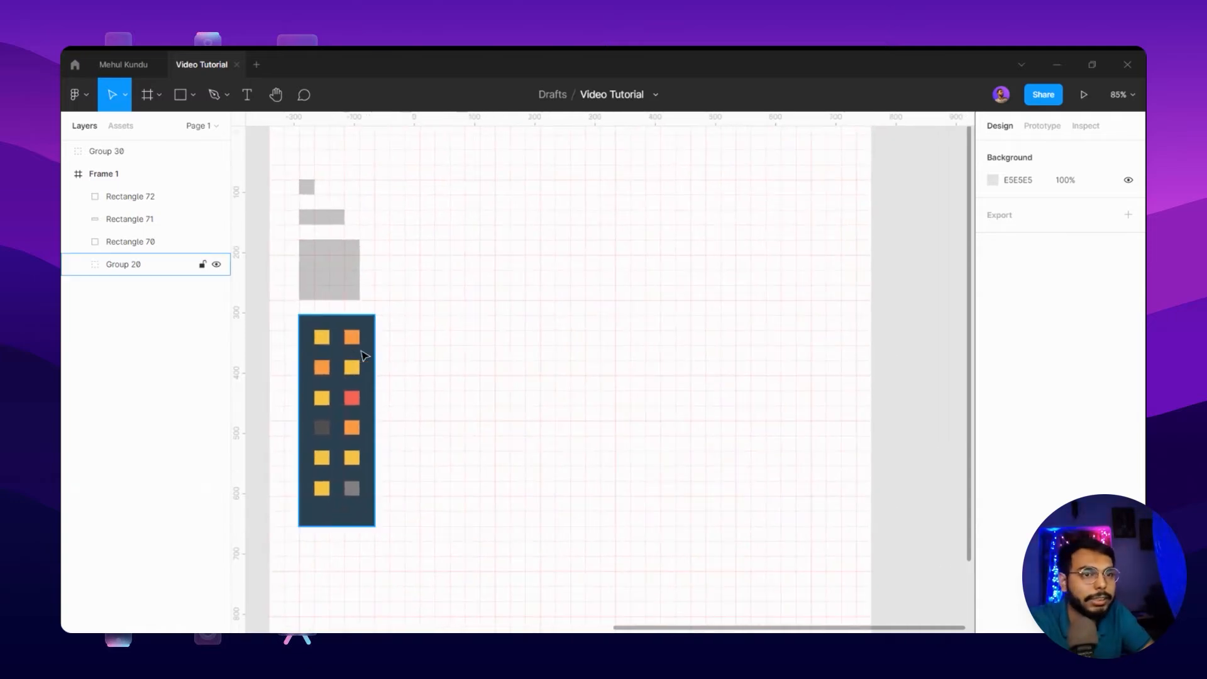
Step: Duplicate the dark building facade group twice and space the copies in a row at X 250 and X 450
click(340, 383)
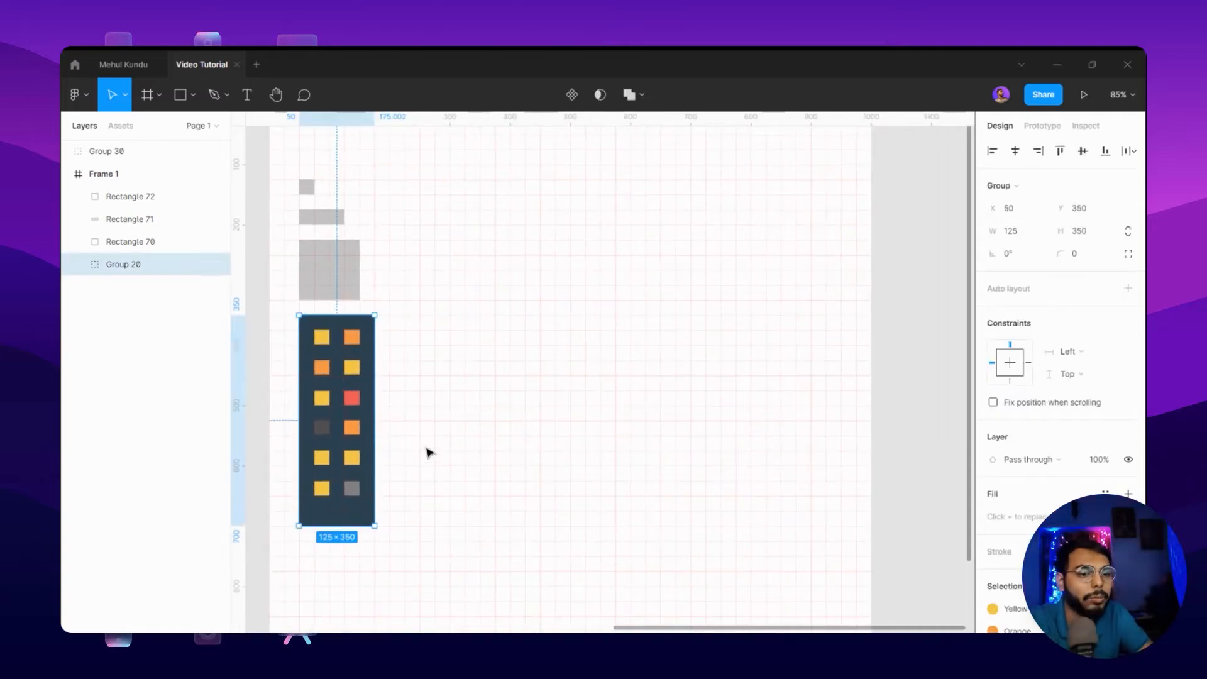
key(ctrl+v)
drag(356, 427, 577, 424)
key(ctrl+v)
drag(491, 434, 484, 434)
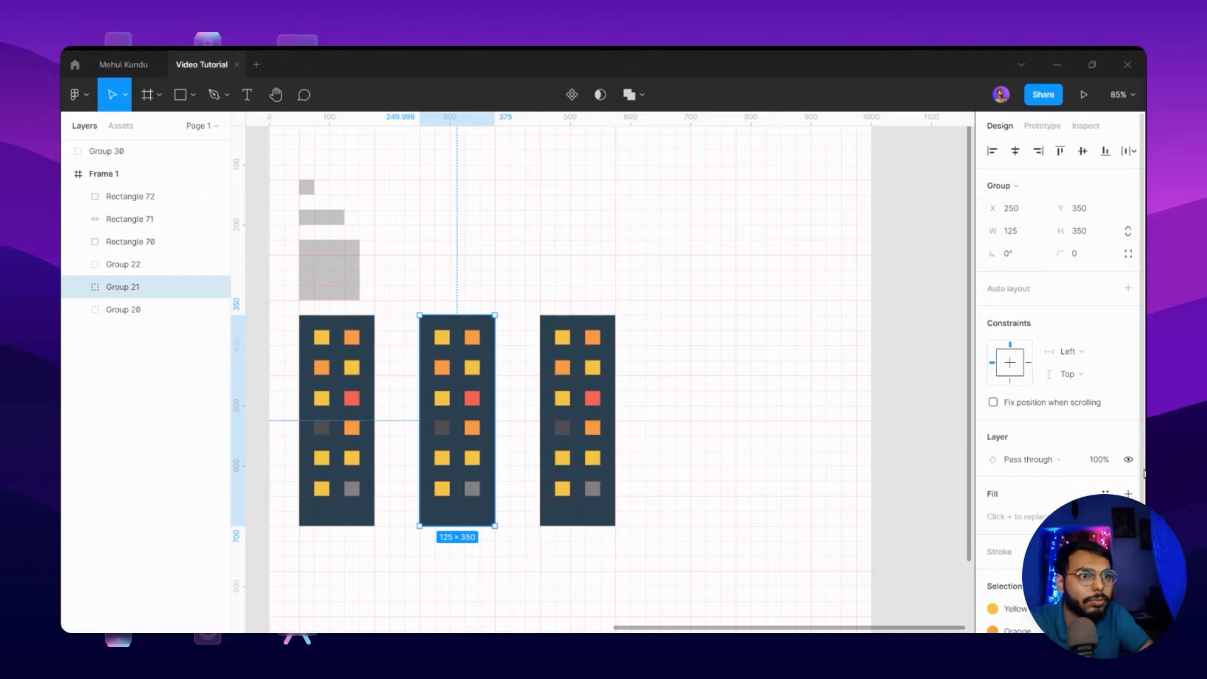
Step: Recolour the Primary Dark body of the third facade to the grey-blue style one shade darker than Primary Dark -30
click(586, 398)
scroll(1044, 440, down, 3)
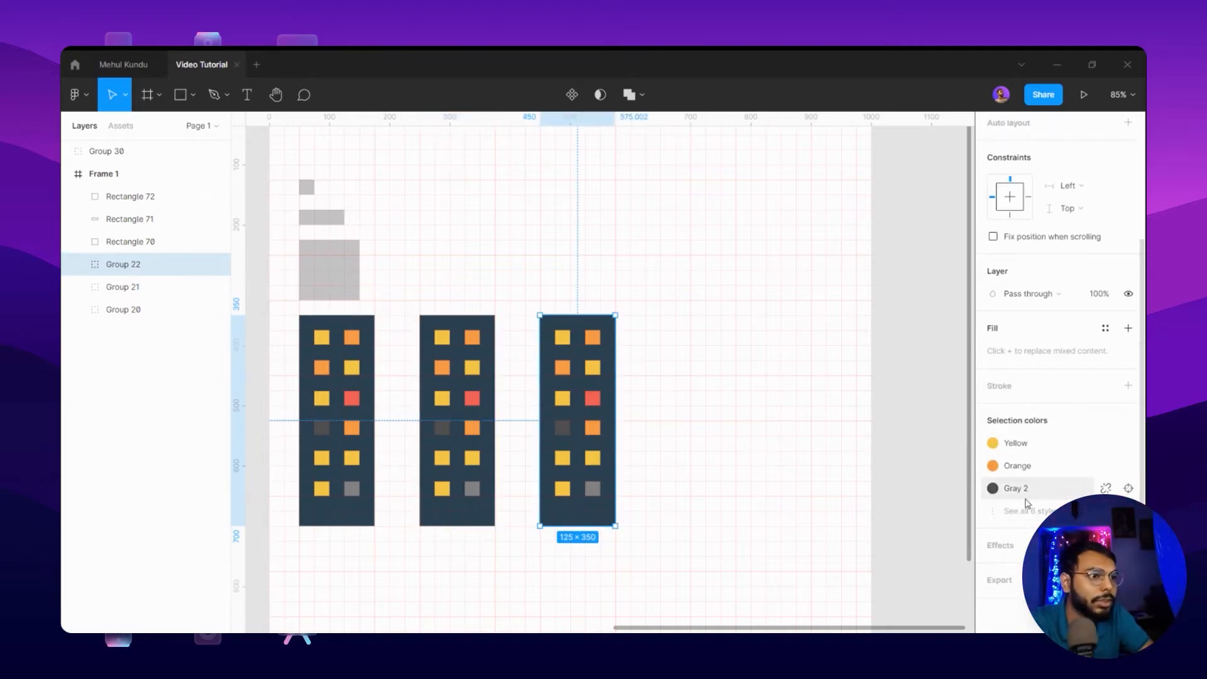
click(1027, 506)
scroll(1048, 499, down, 1)
click(1032, 489)
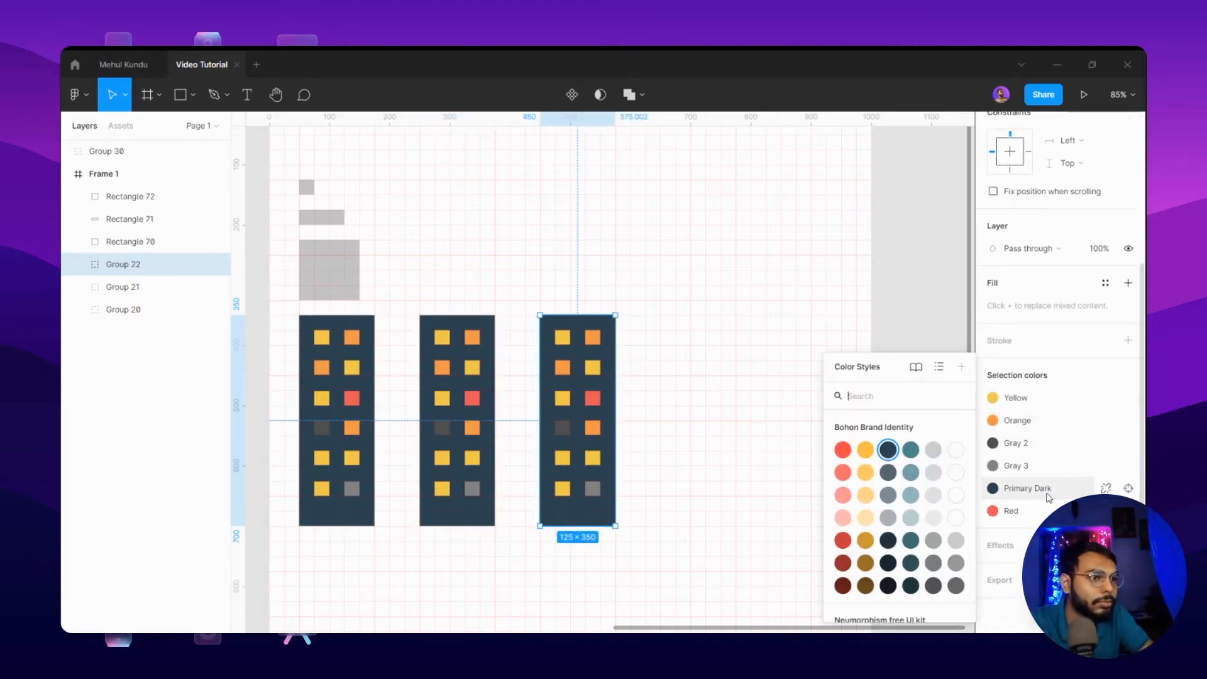
click(889, 512)
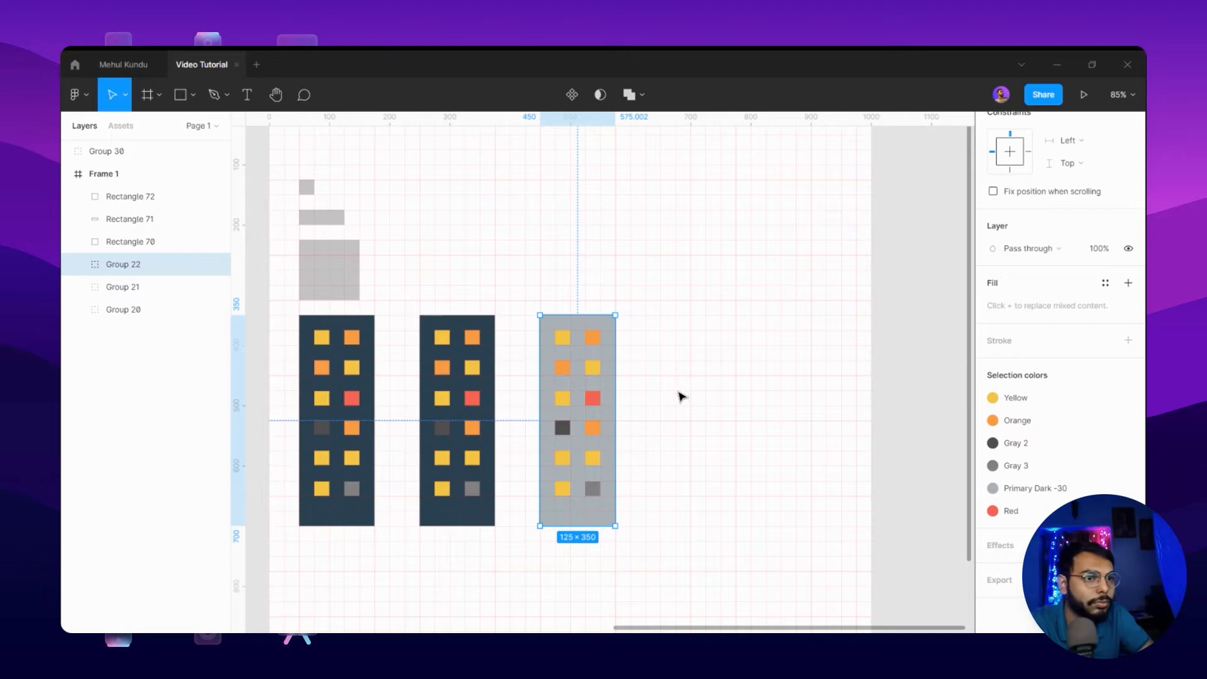
click(1006, 490)
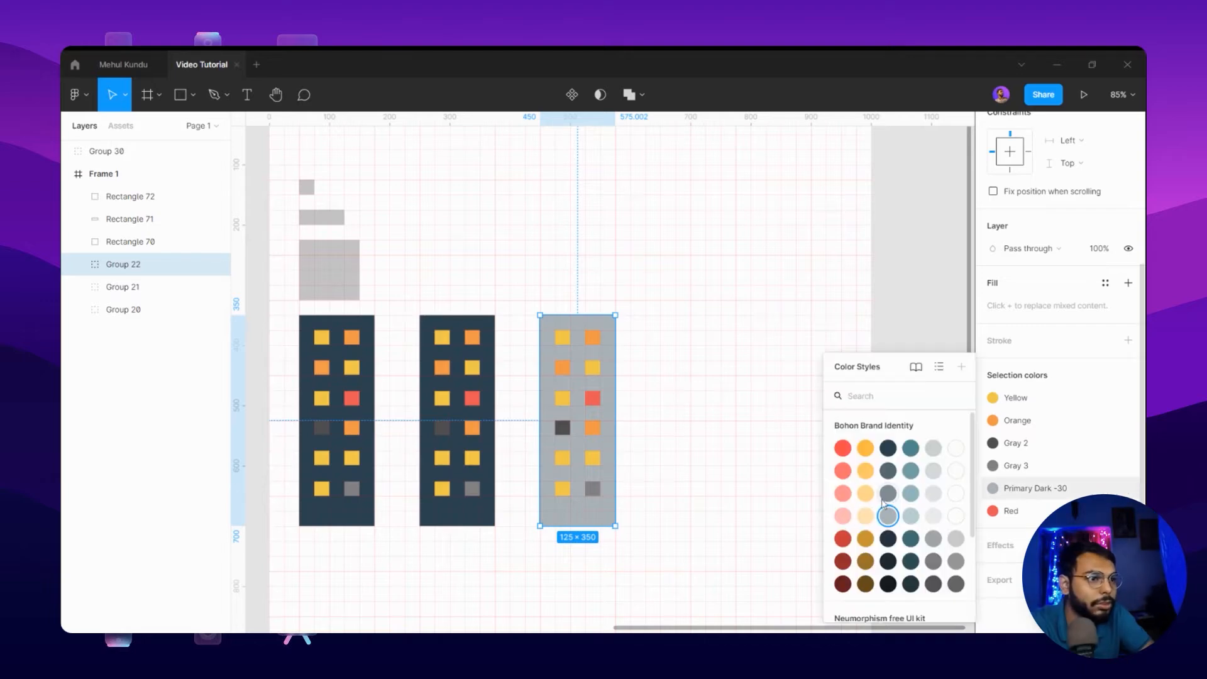
key(Escape)
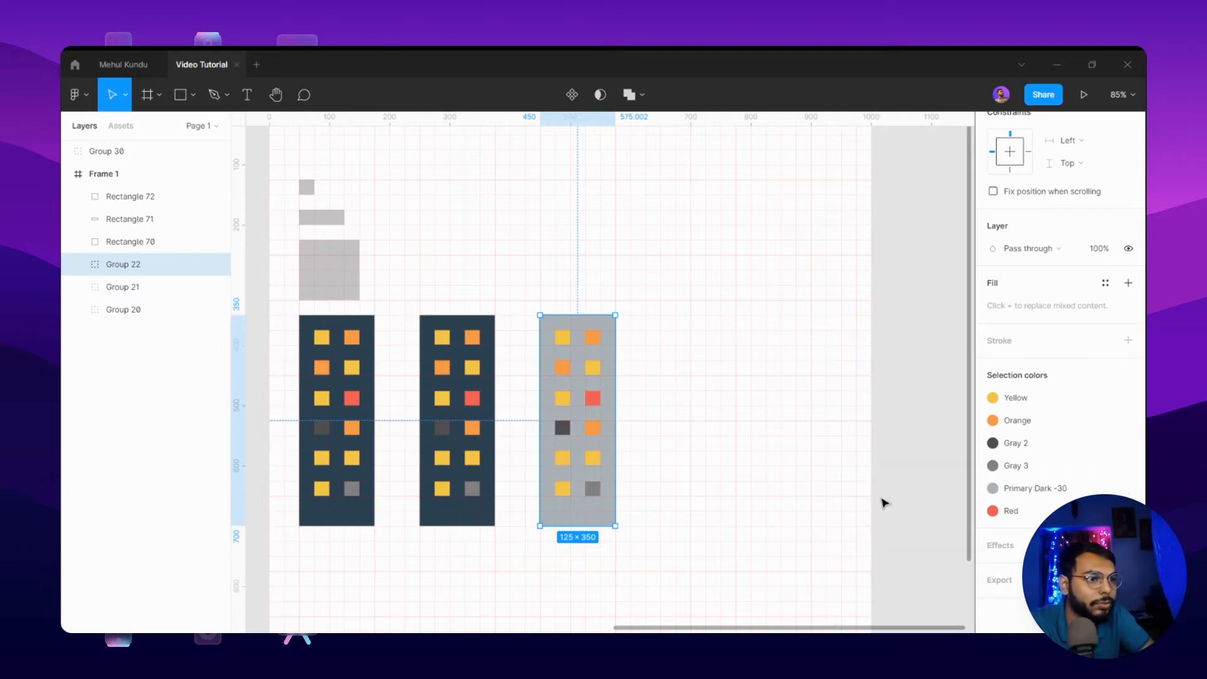
click(672, 428)
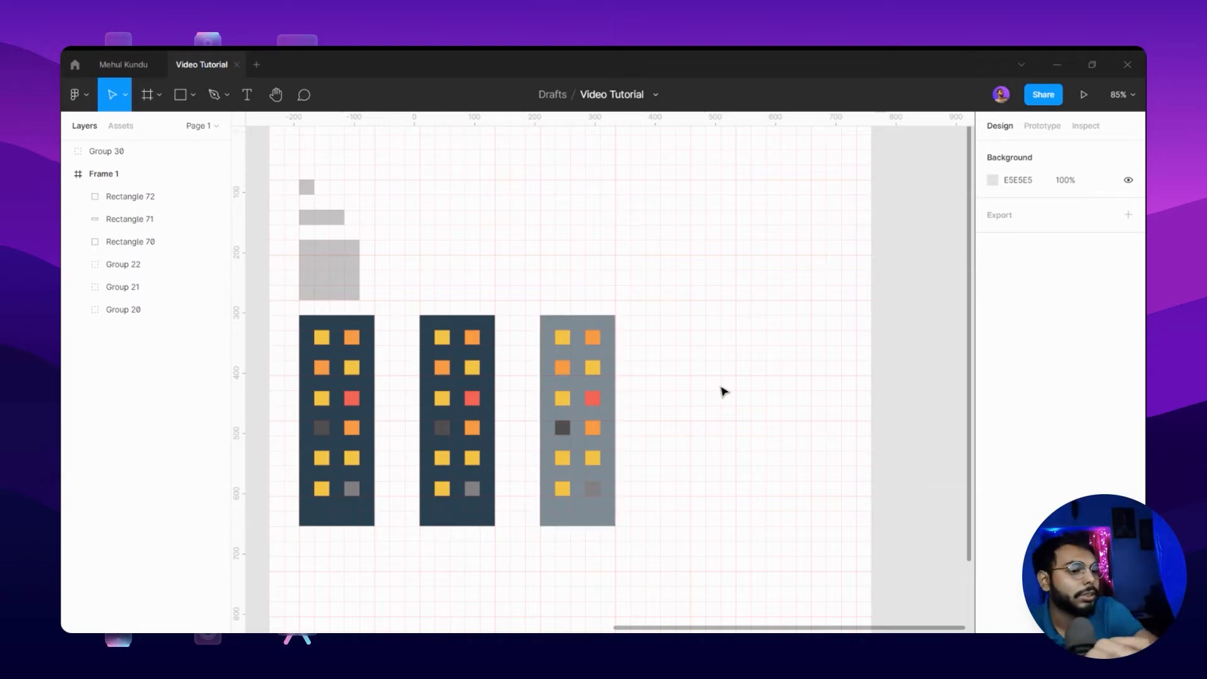
key(ctrl+slash)
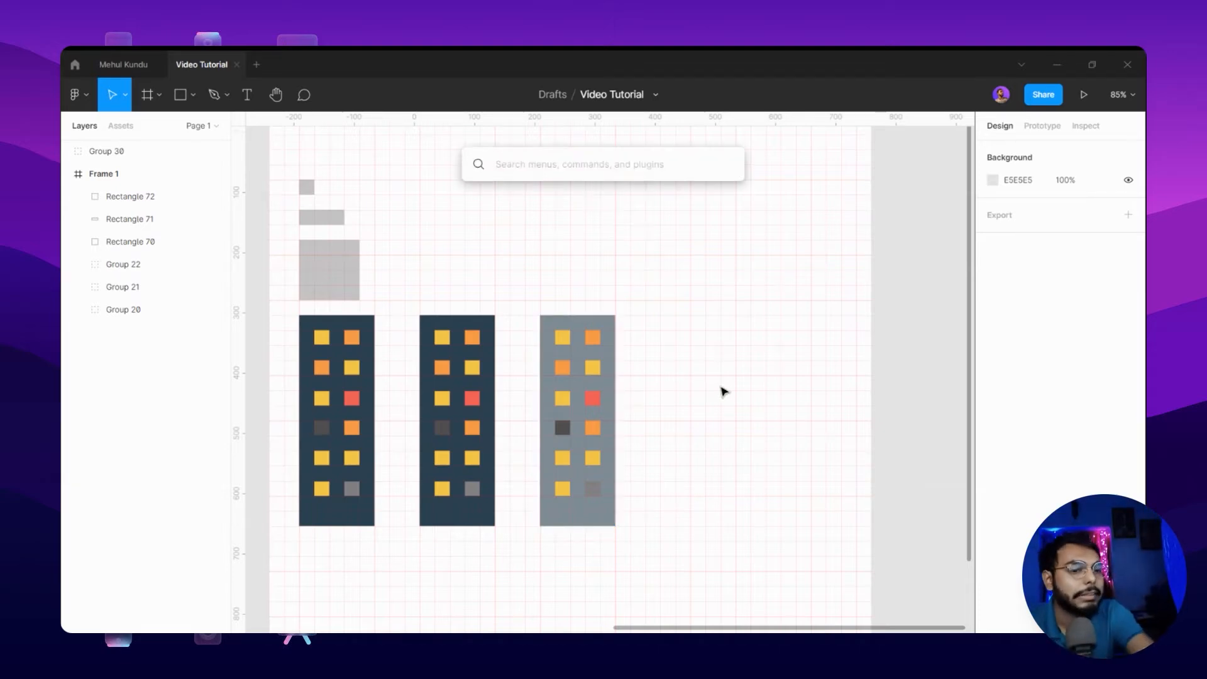
text(eosme)
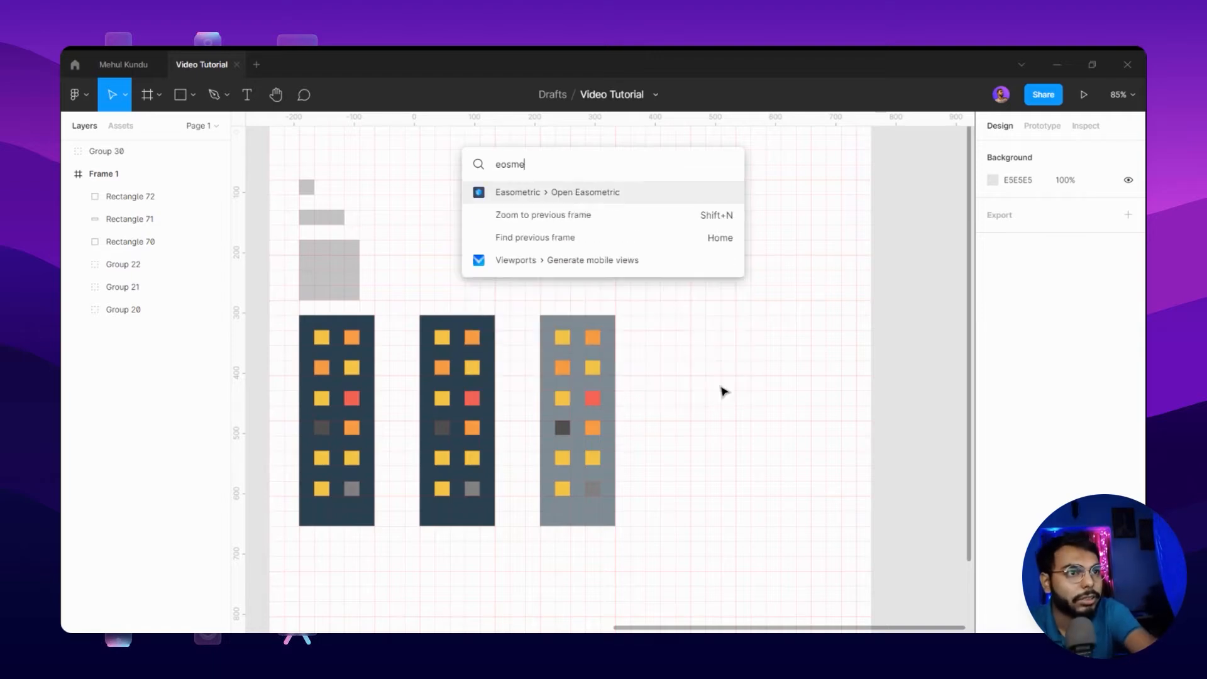
click(641, 200)
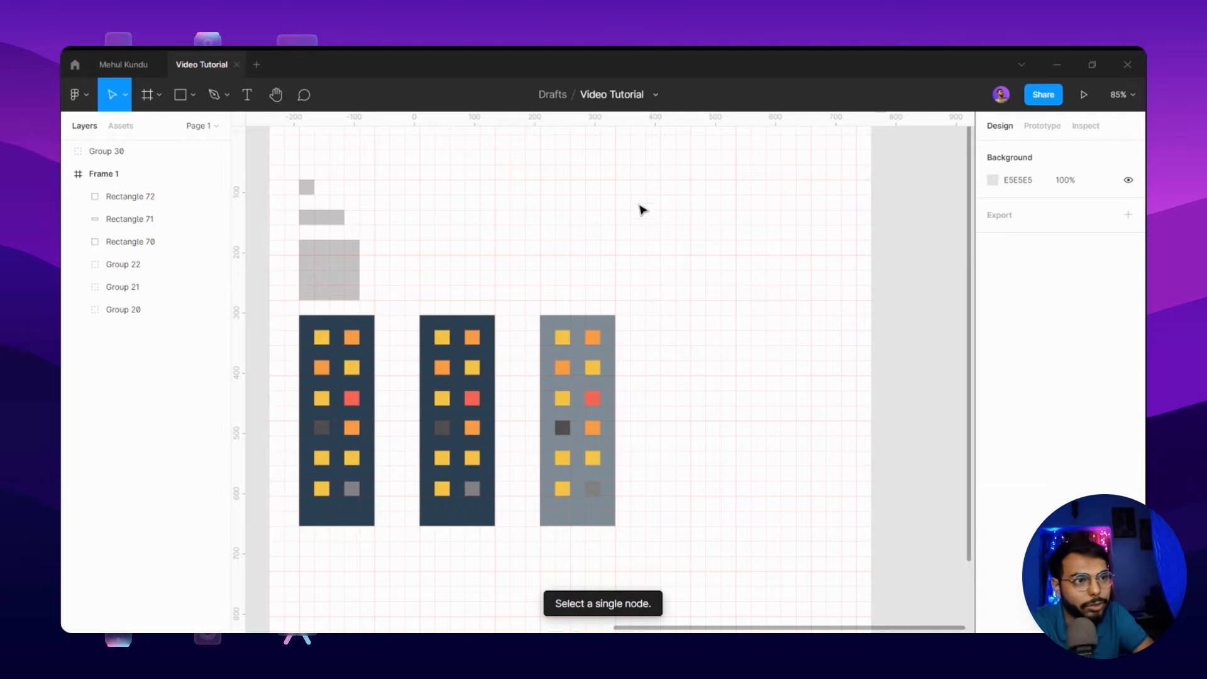
Step: Project the grey facade group onto the right isometric plane with the Easometric plugin
click(594, 339)
key(ctrl+slash)
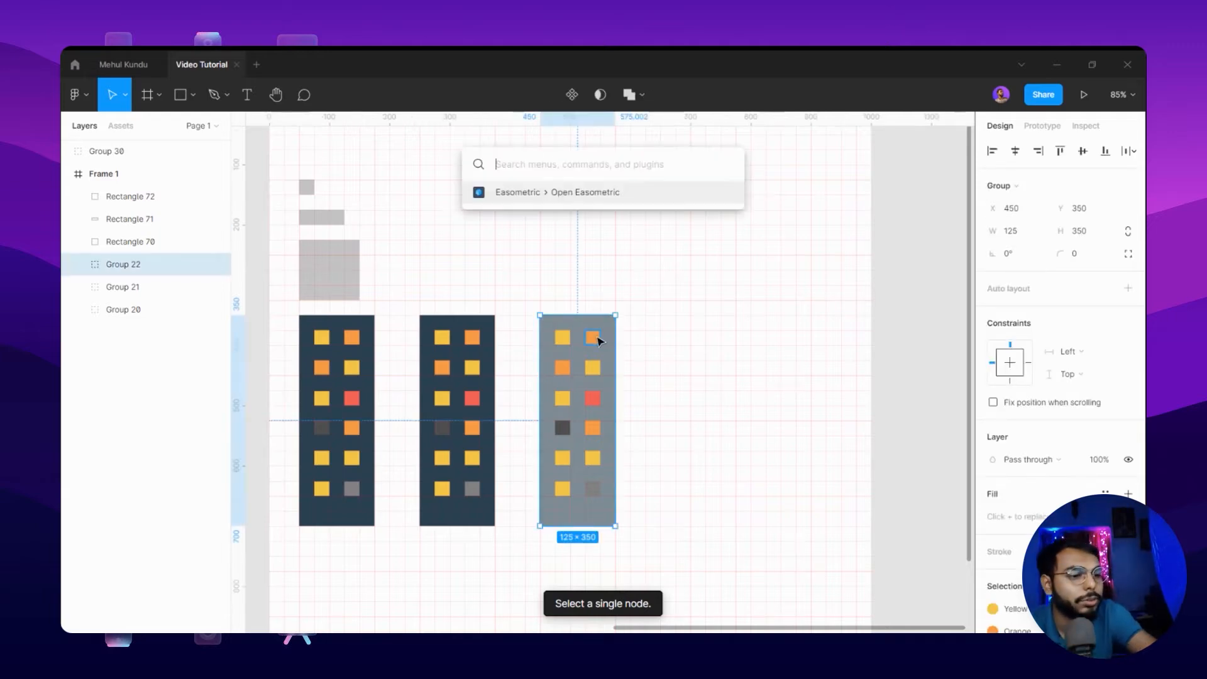
click(580, 192)
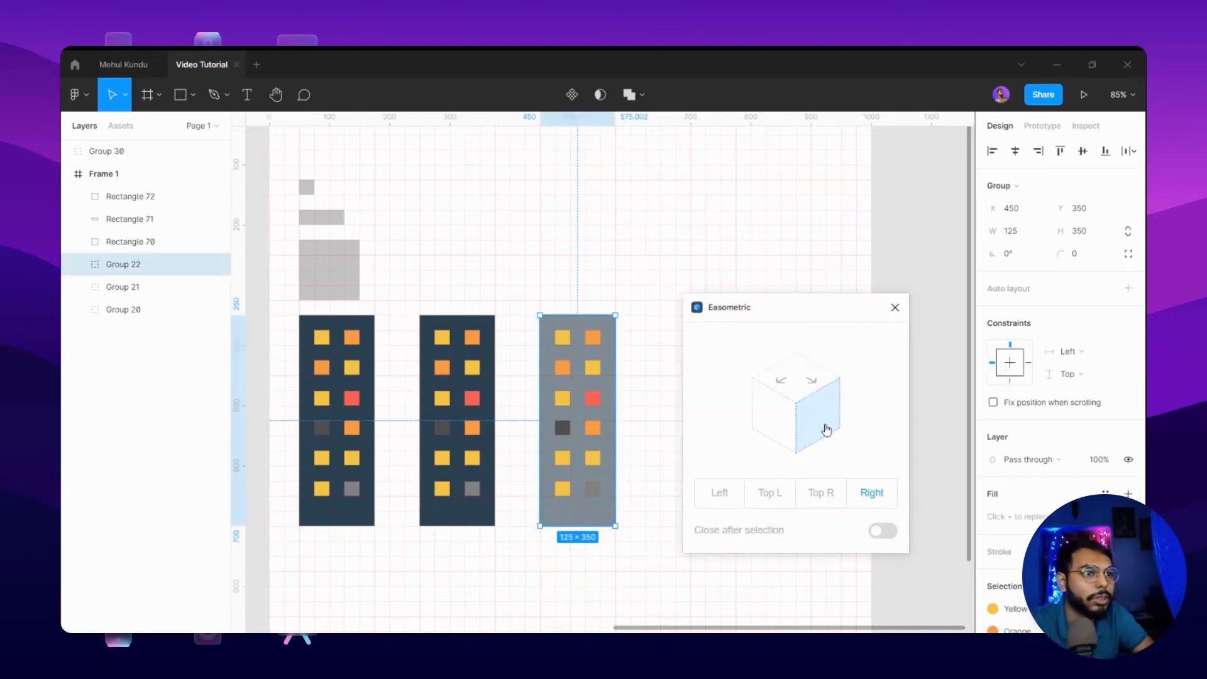
click(872, 493)
Step: Project the middle dark facade onto the left isometric plane and join its edge to the grey facade
click(490, 393)
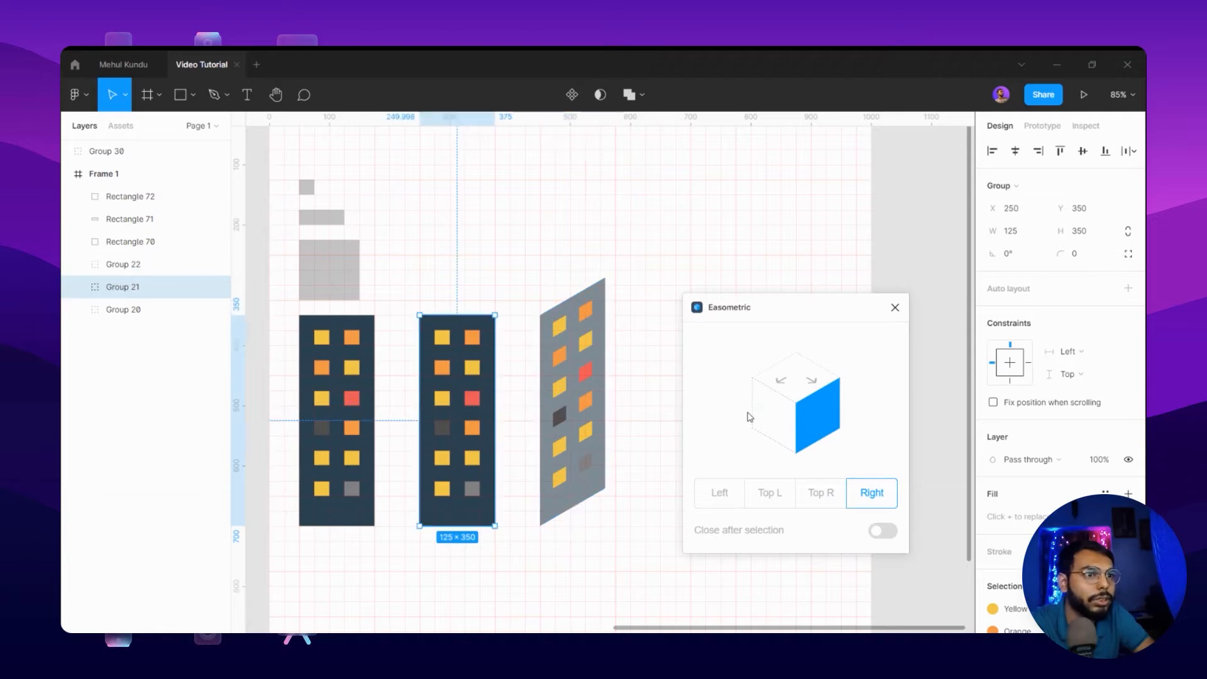
click(775, 415)
drag(483, 364, 508, 367)
Step: Duplicate the 100 × 100 grey square, project it as Top R, and fit it over the two facades as a 125 × 125 roof
click(330, 264)
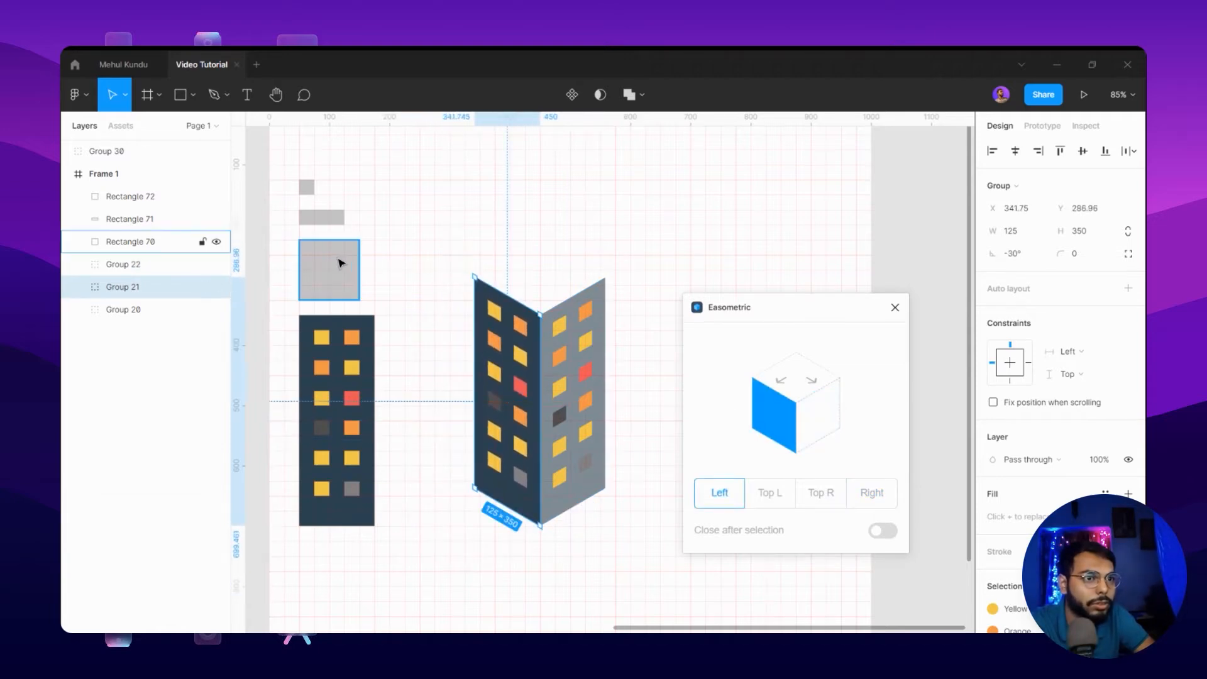
key(ctrl+v)
drag(334, 278, 541, 256)
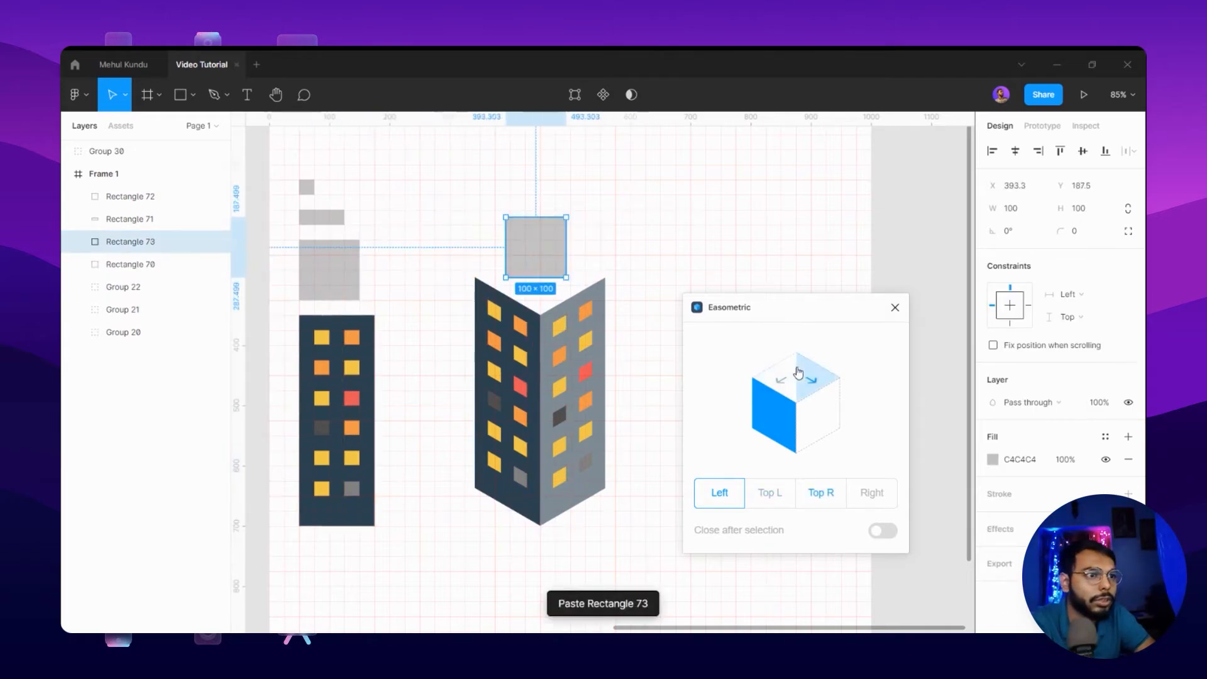
click(821, 493)
drag(565, 214, 604, 277)
scroll(503, 285, up, 5)
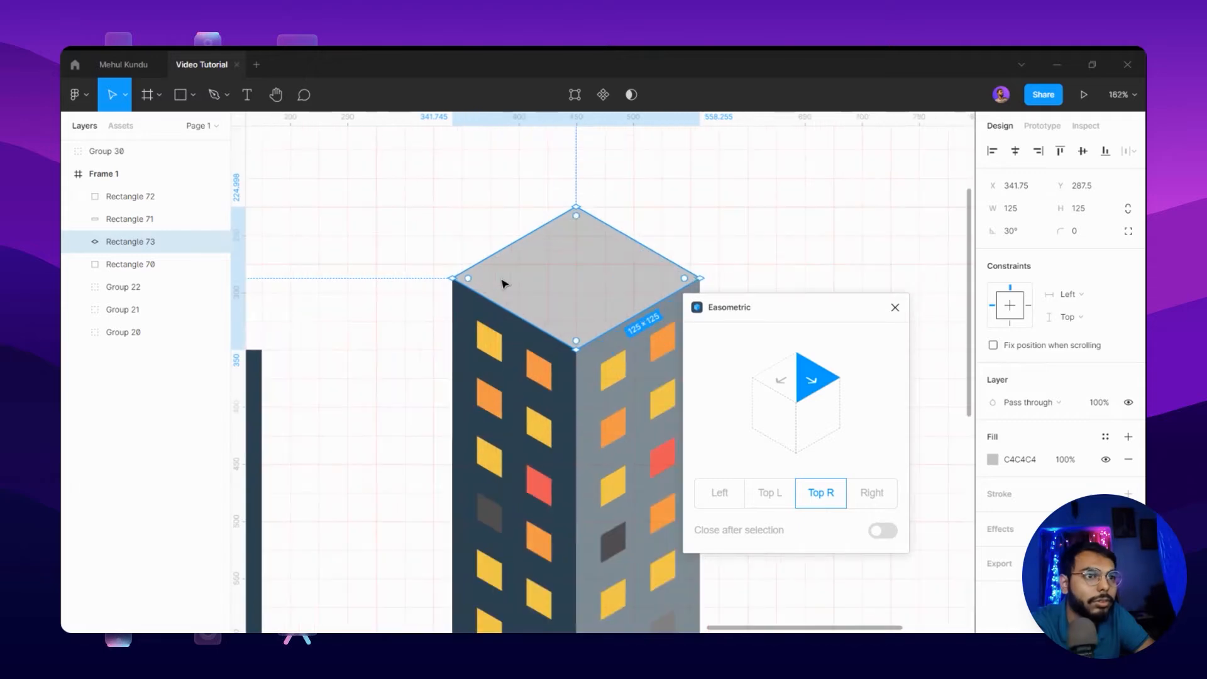
Step: Apply the Primary Dark -10 color style to the roof
scroll(503, 284, down, 6)
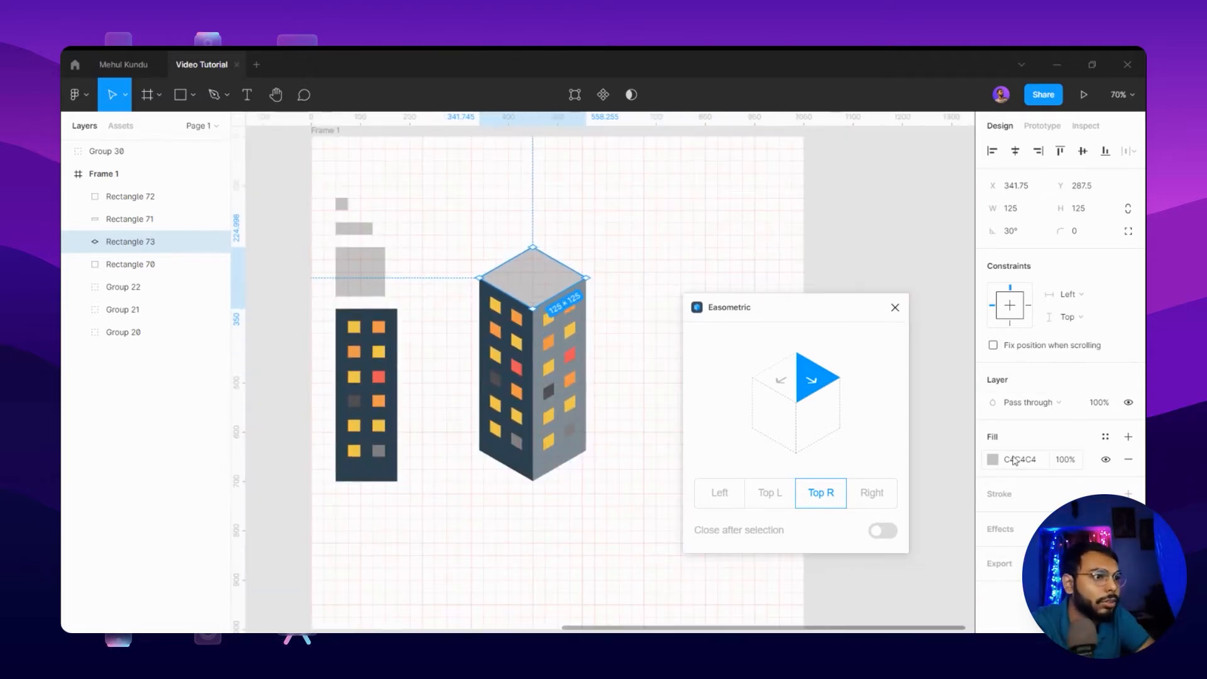
click(1105, 438)
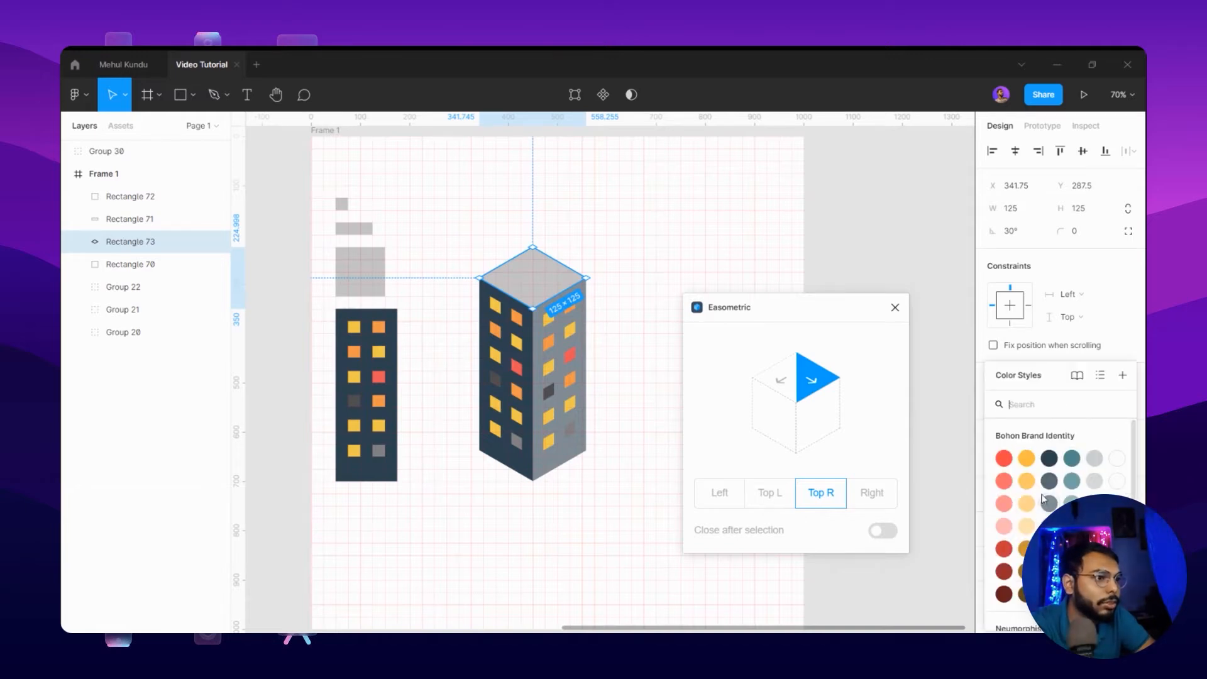
key(Escape)
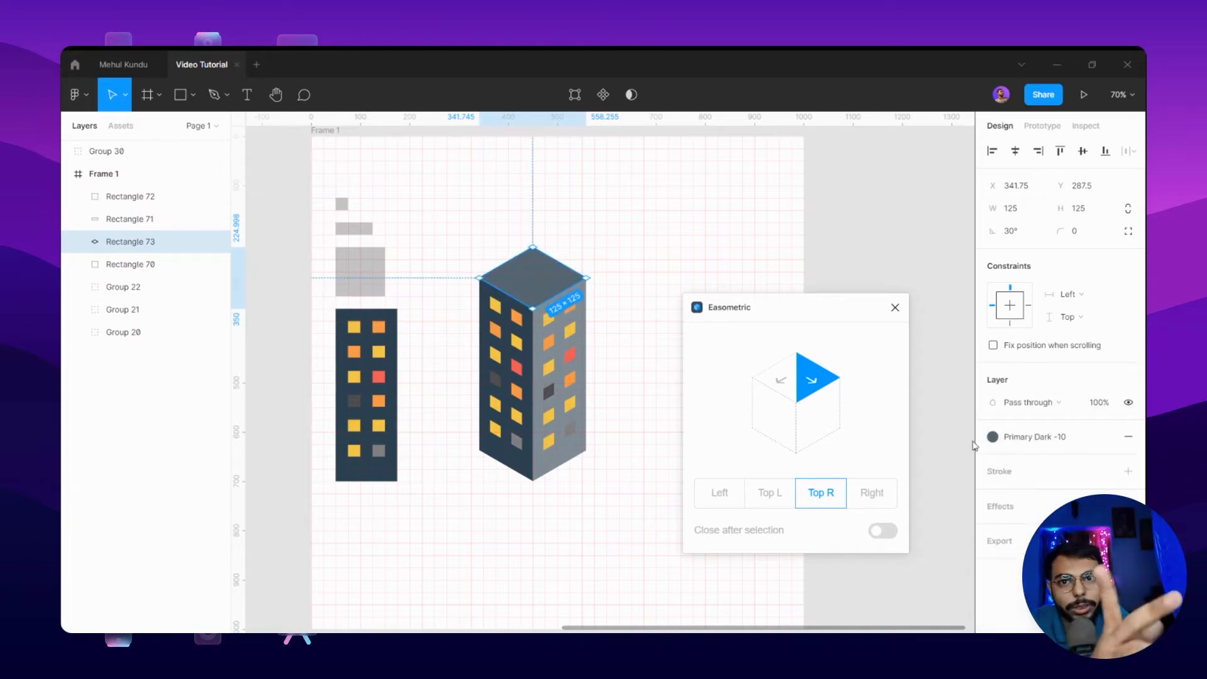
Step: Detach the roof's color style, change its fill to a linear gradient, and stretch the gradient horizontally between the roof's side corners
click(1106, 437)
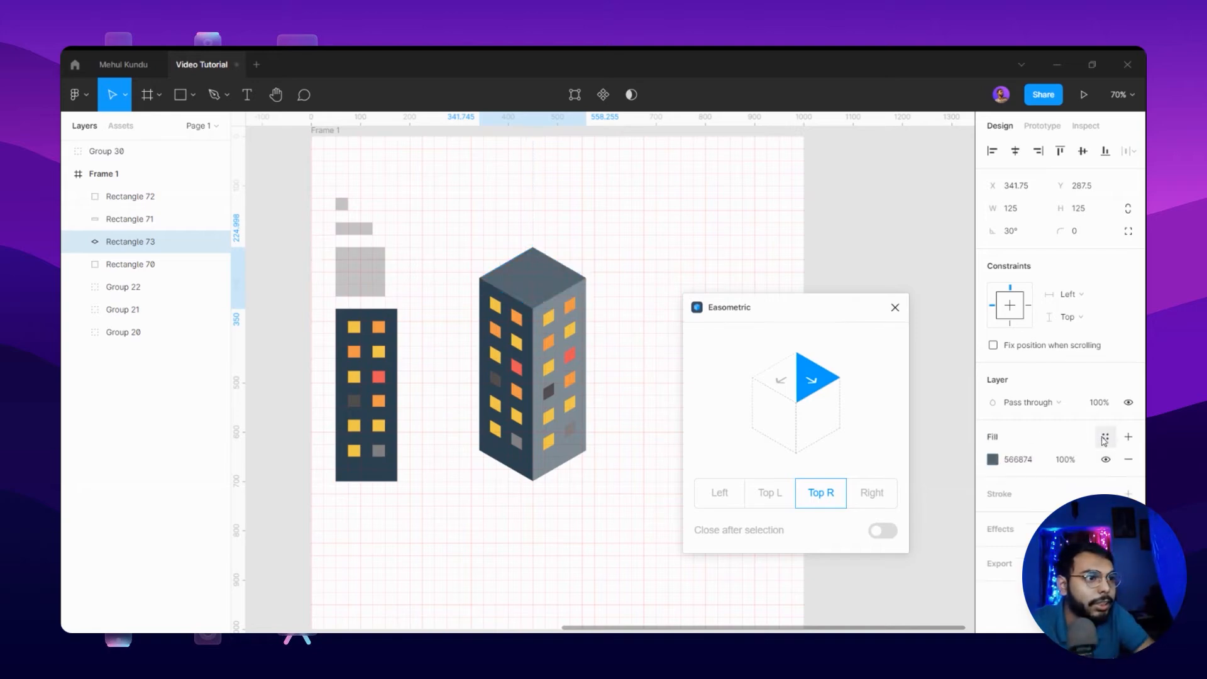
click(993, 461)
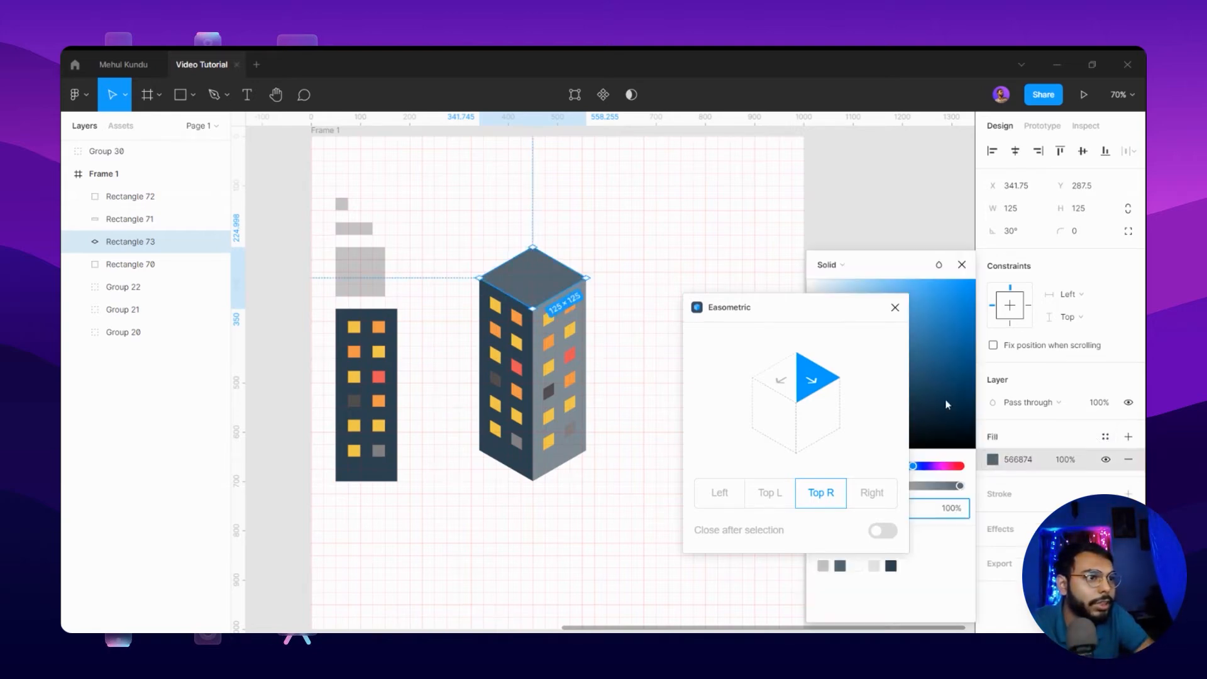
drag(848, 307, 694, 308)
click(827, 265)
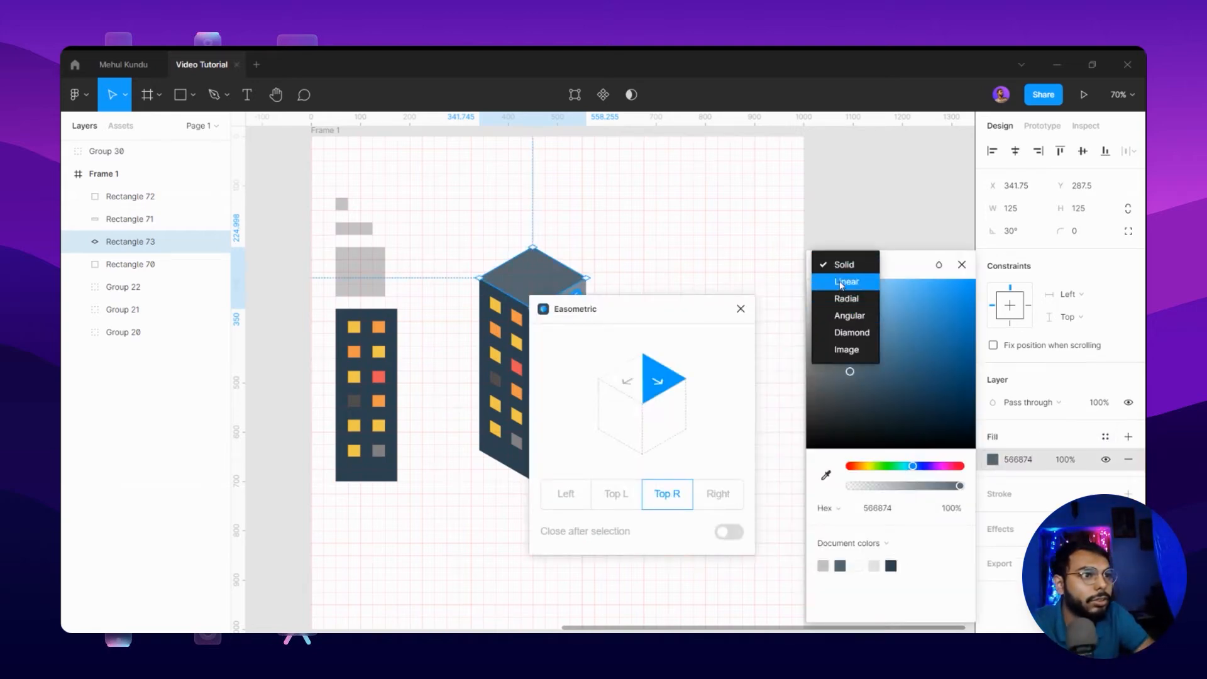
click(840, 281)
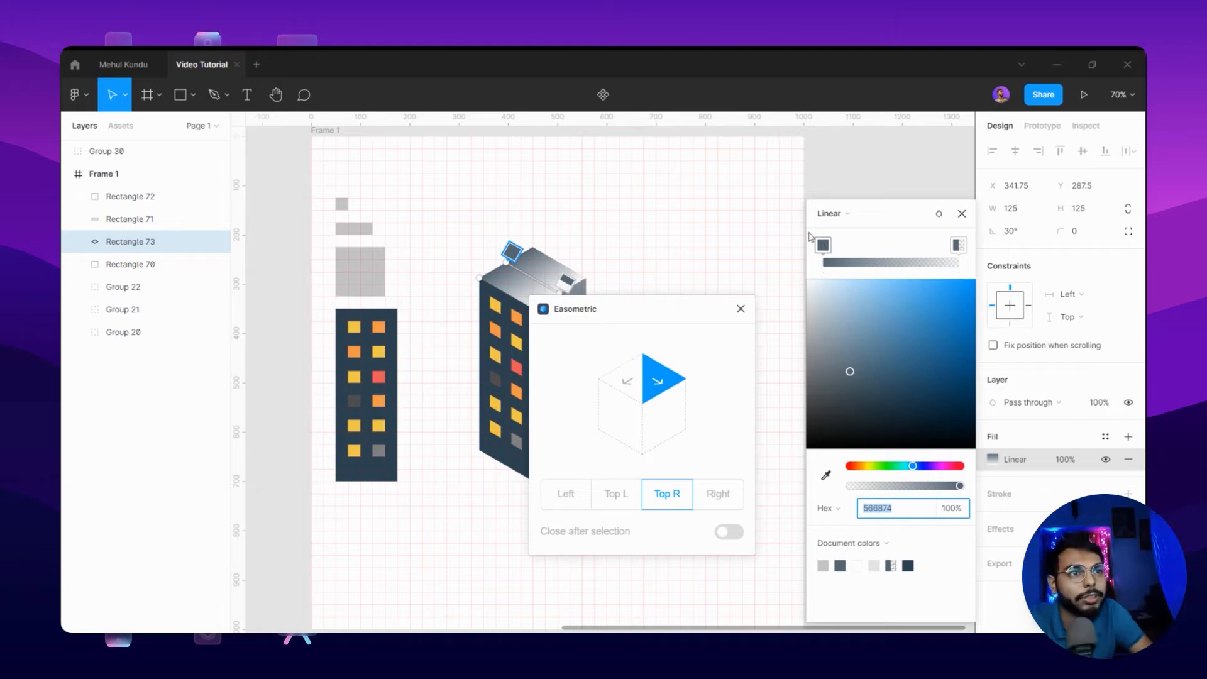
drag(507, 272, 479, 280)
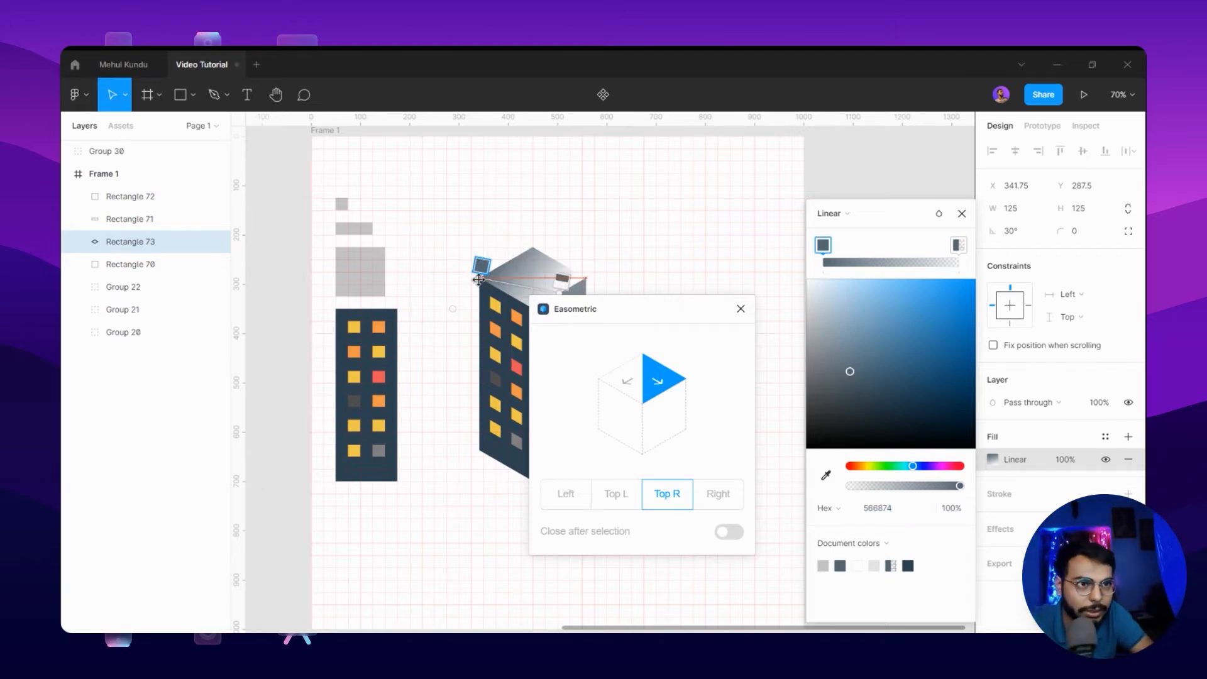
mouse_move(582, 304)
mouse_down()
mouse_move(574, 332)
mouse_move(584, 281)
mouse_up()
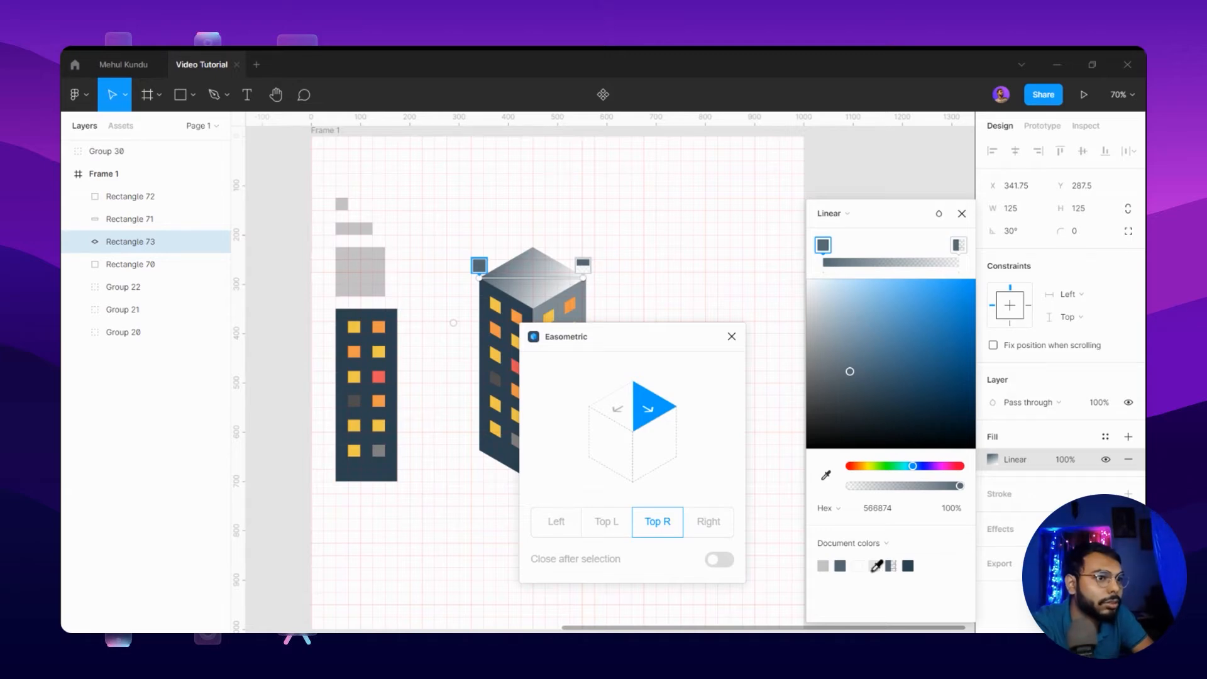
Step: Set the roof gradient's stops to 2C4251 and 808E97 at 100% opacity from the Bohon Brand Identity colors
click(867, 544)
click(866, 558)
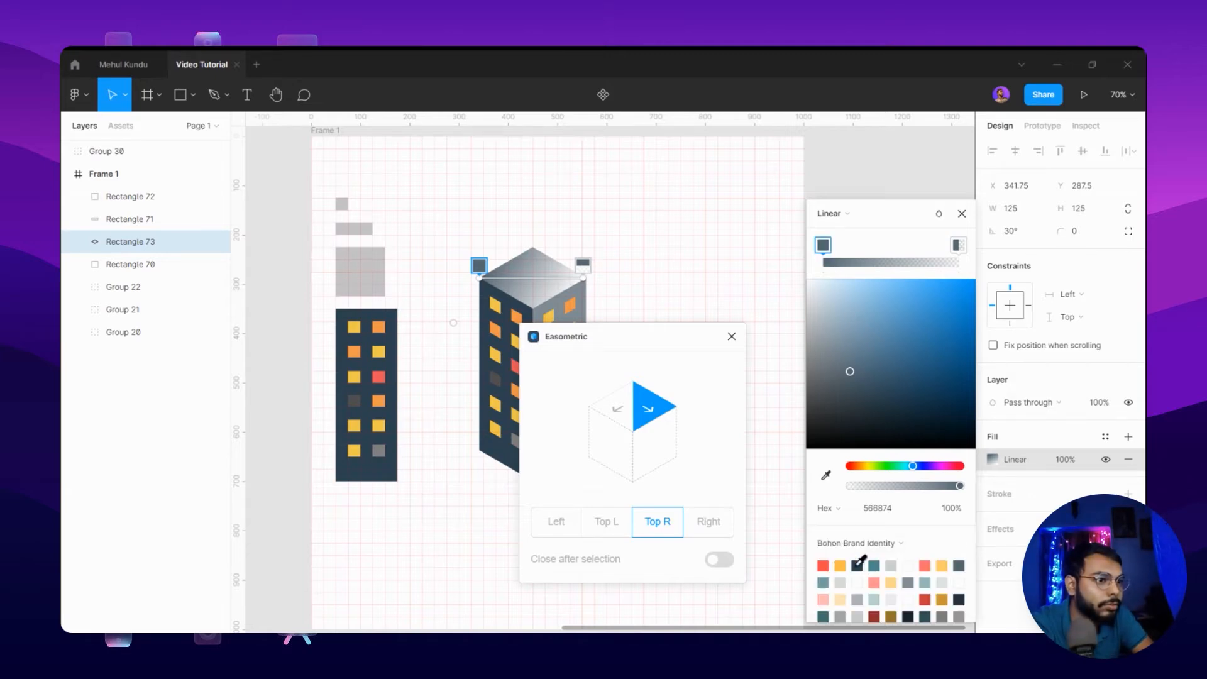
key(ctrl+z)
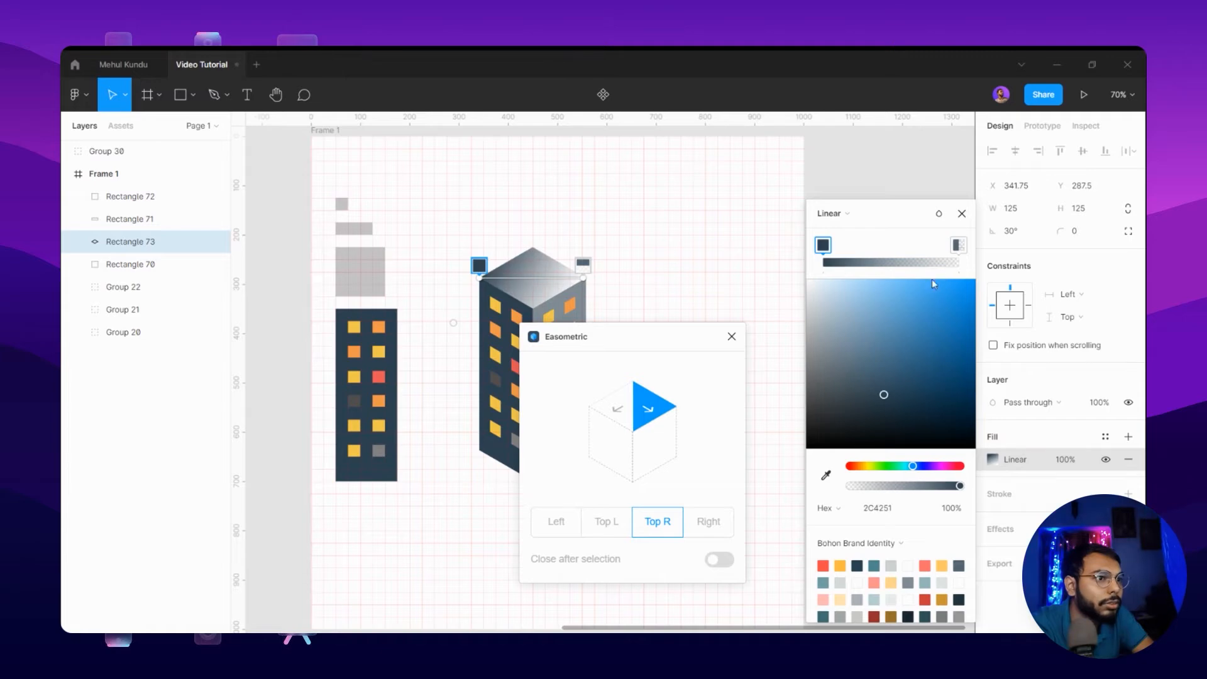
click(959, 248)
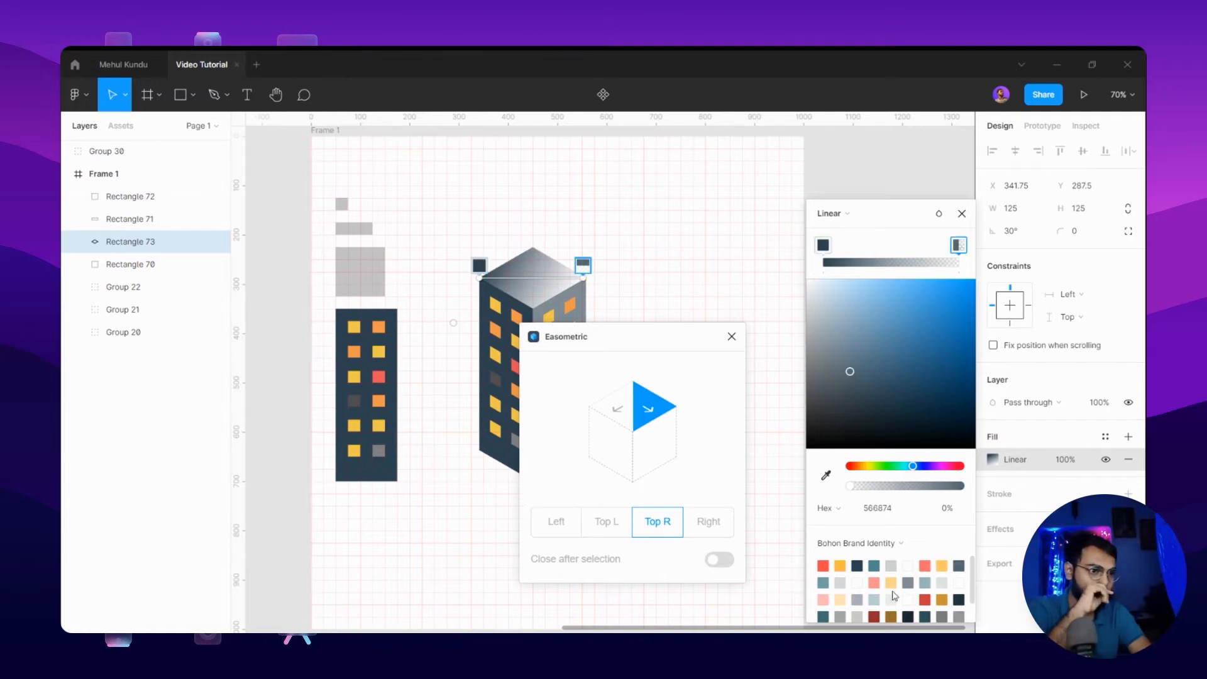
scroll(895, 595, down, 1)
click(909, 561)
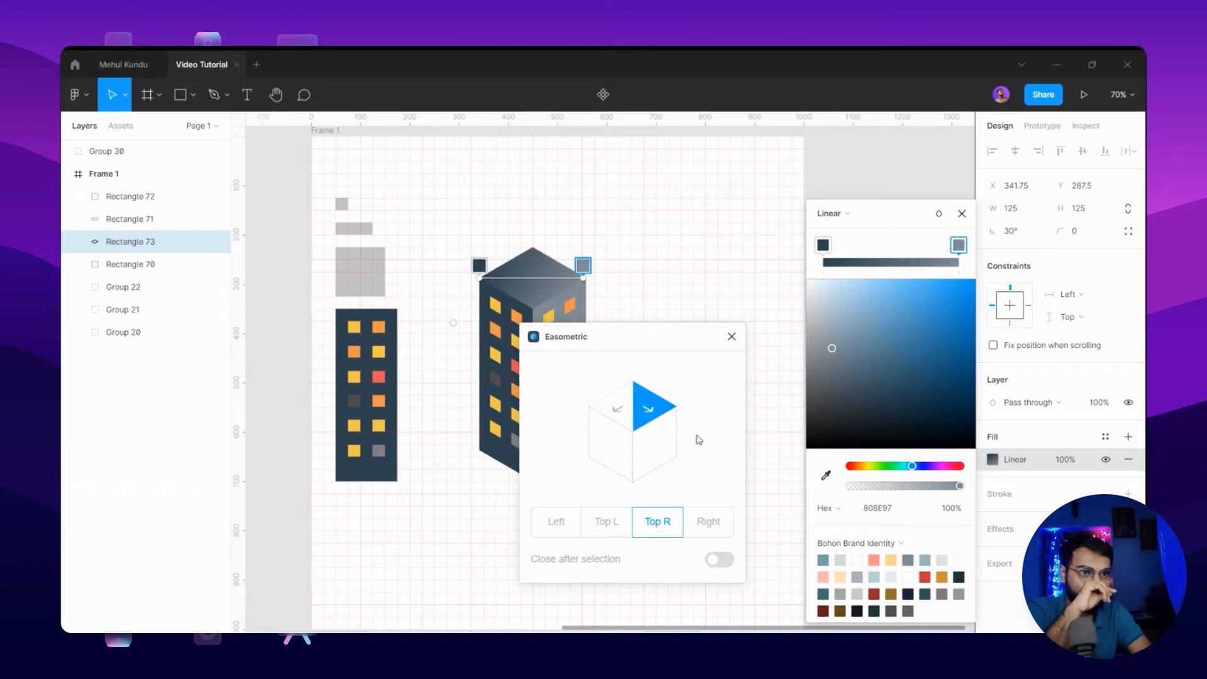
click(962, 213)
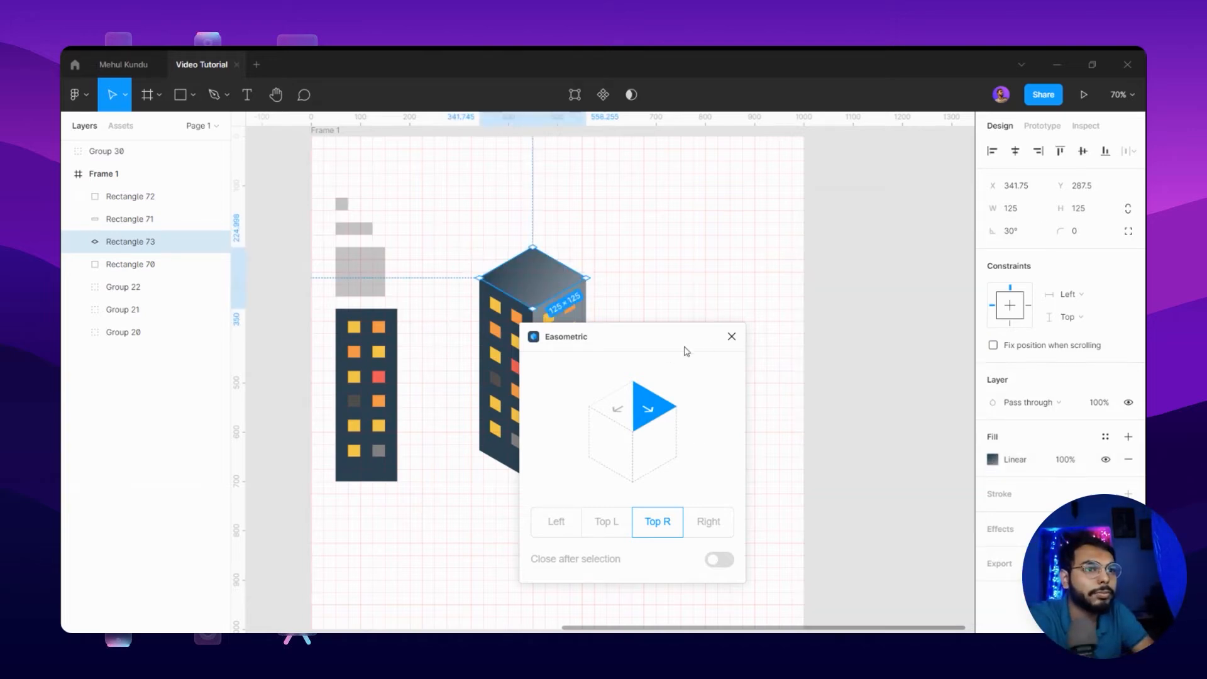
Step: Duplicate the 75 × 25 grey rectangle twice, then project one copy as Left and place it on the roof at X 385.05, Y 262.5
drag(687, 351, 859, 278)
scroll(670, 377, up, 2)
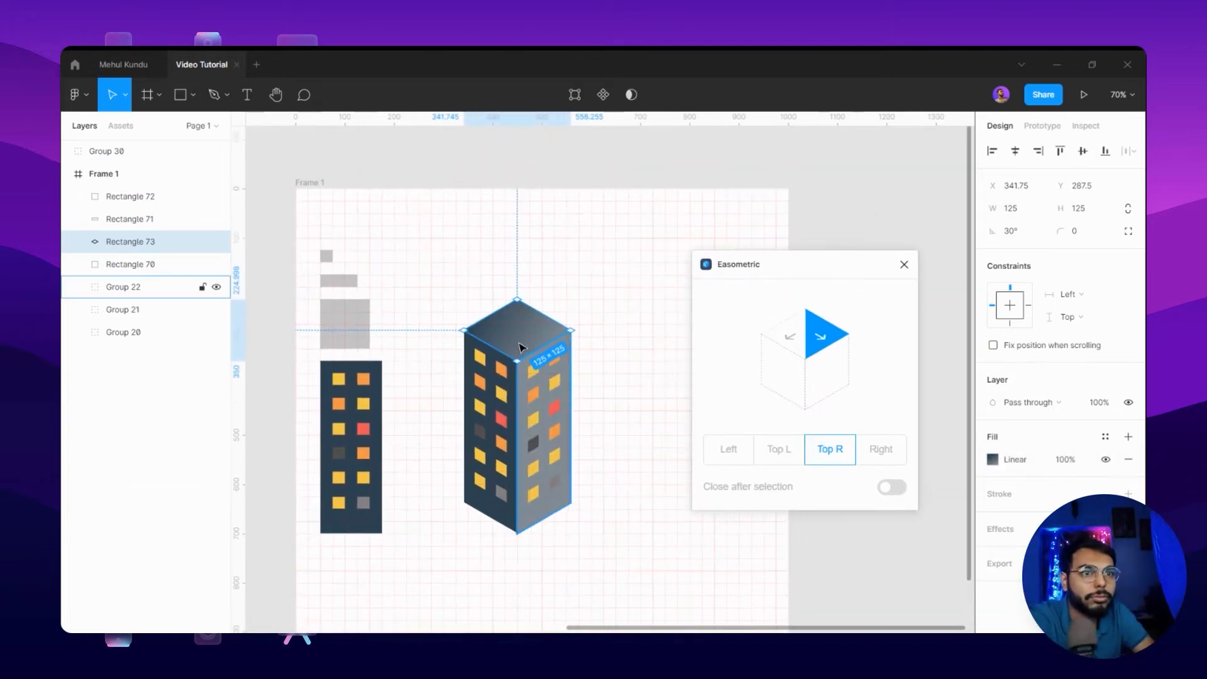
click(351, 285)
key(ctrl+c)
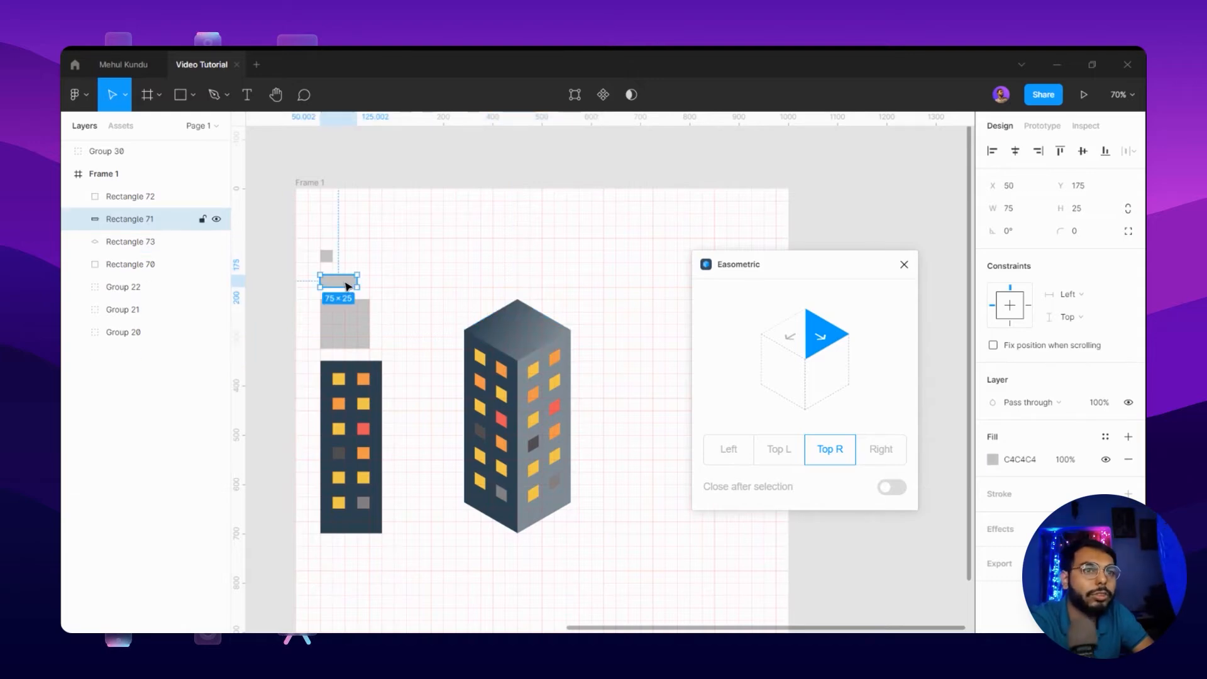
key(ctrl+v)
drag(346, 283, 481, 287)
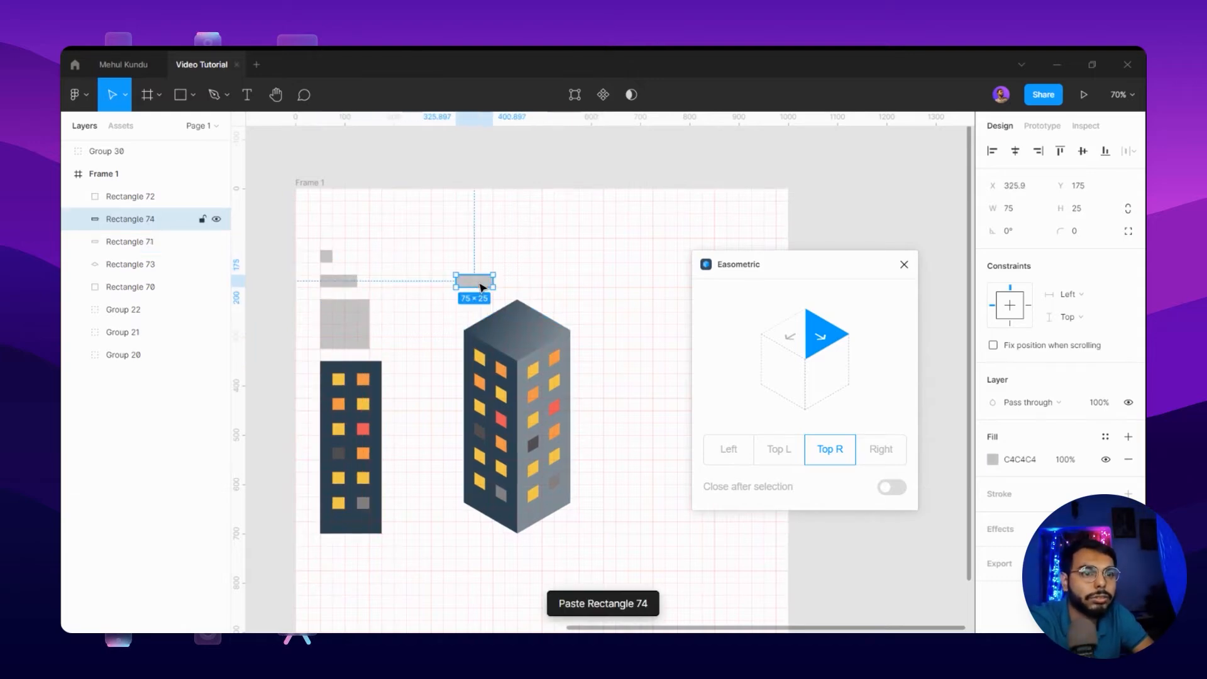
key(ctrl+v)
drag(345, 285, 495, 326)
click(780, 368)
Step: Project the other 75 × 25 copy as Right and join it to the left piece's front edge at X 450, Y 300
click(474, 280)
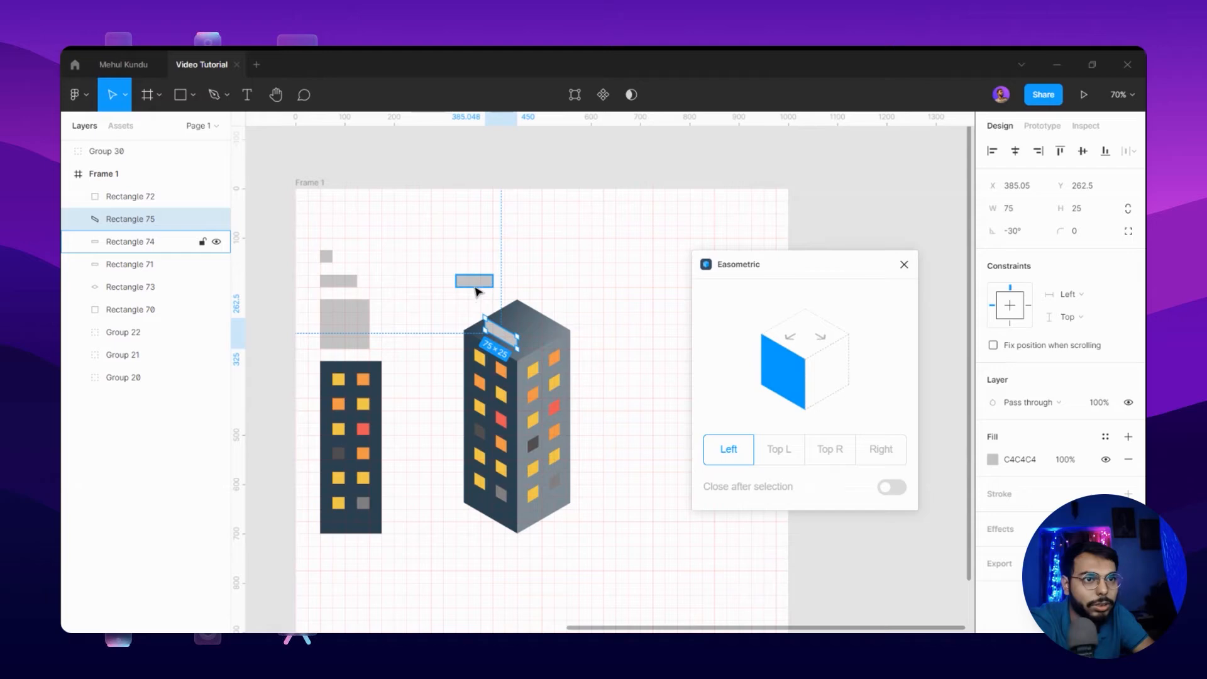
click(827, 371)
drag(476, 275, 540, 335)
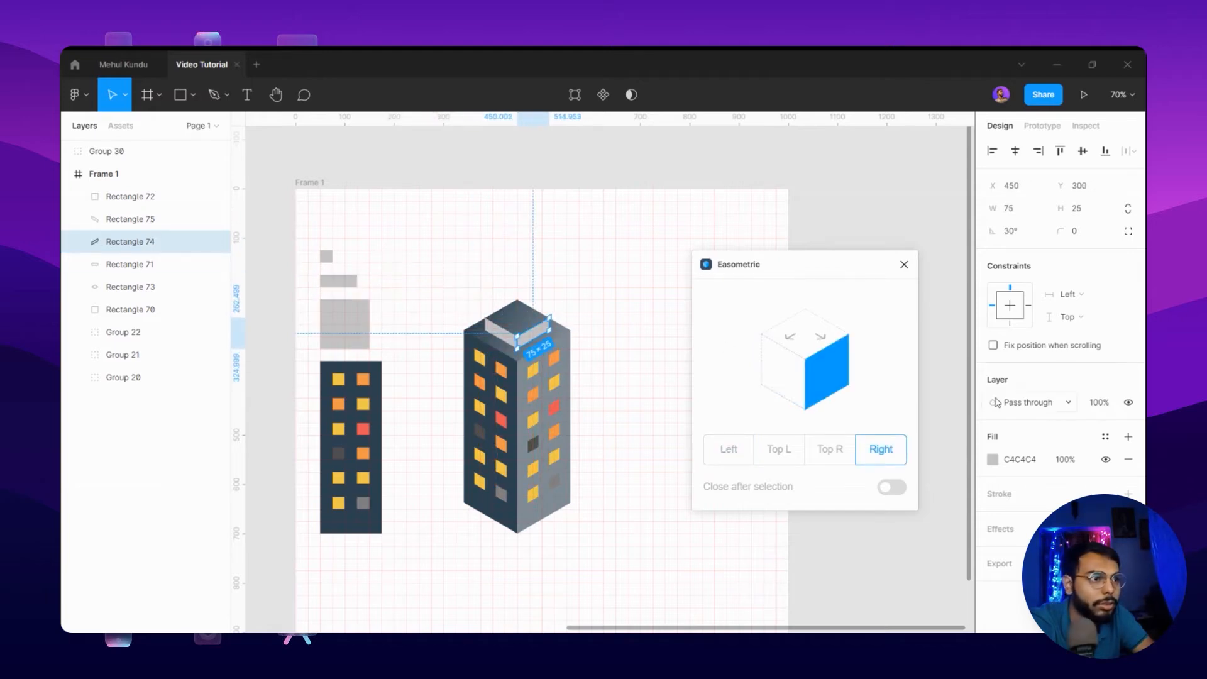
Step: Apply the Primary Dark -20 color style to the raised roof block's right face and Primary Dark to its left face
click(1106, 437)
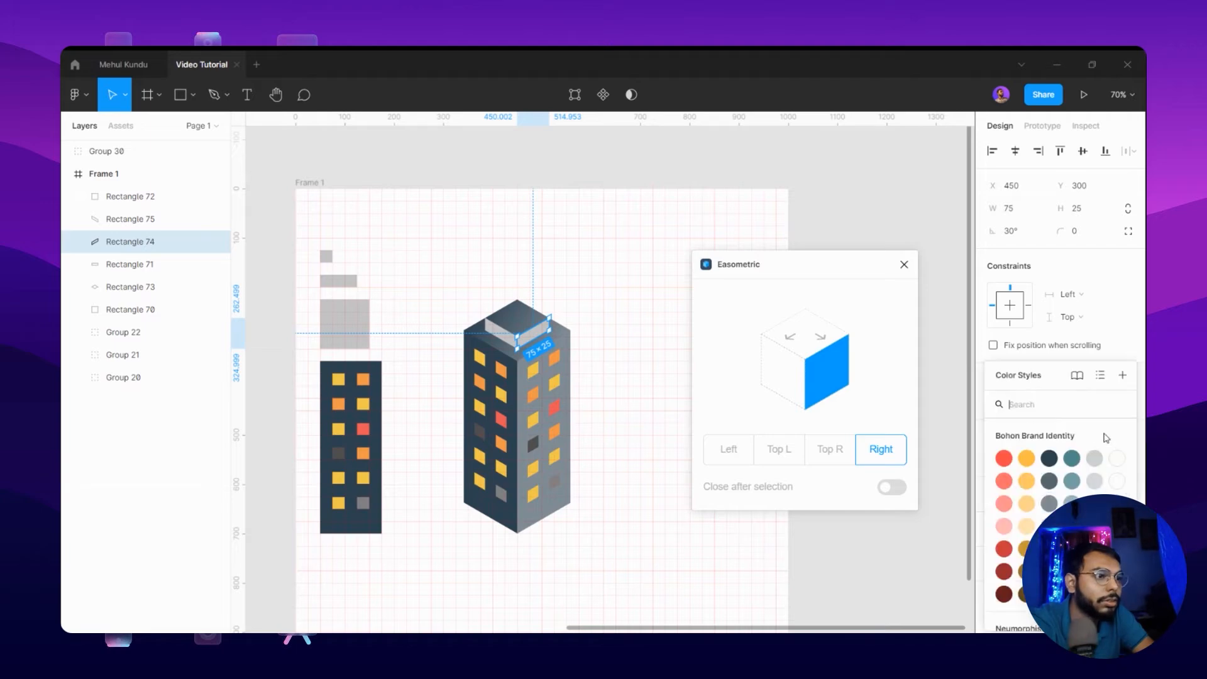
click(1054, 507)
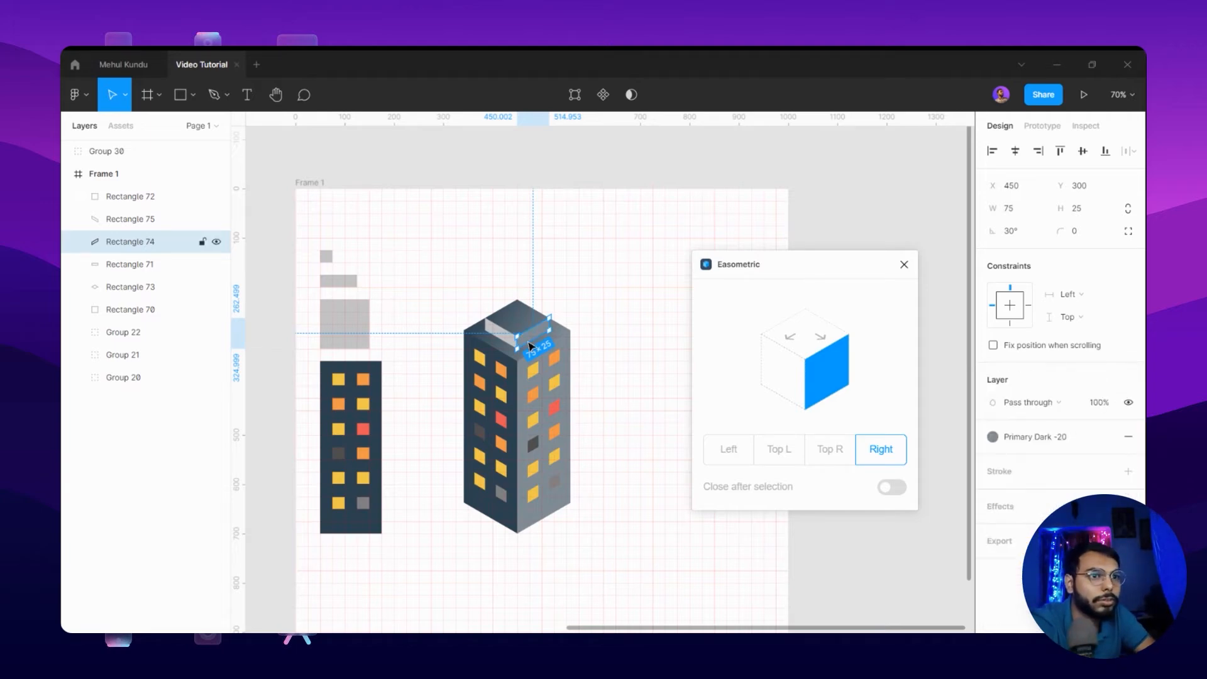
click(504, 332)
click(1106, 436)
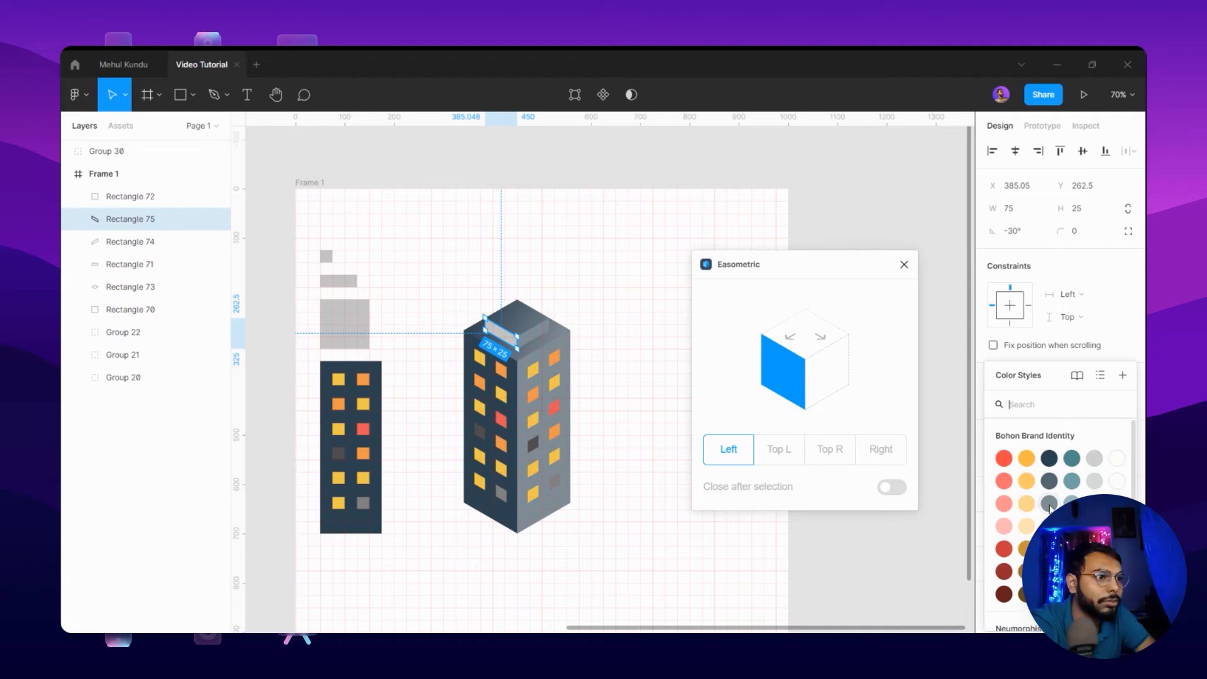
click(1053, 492)
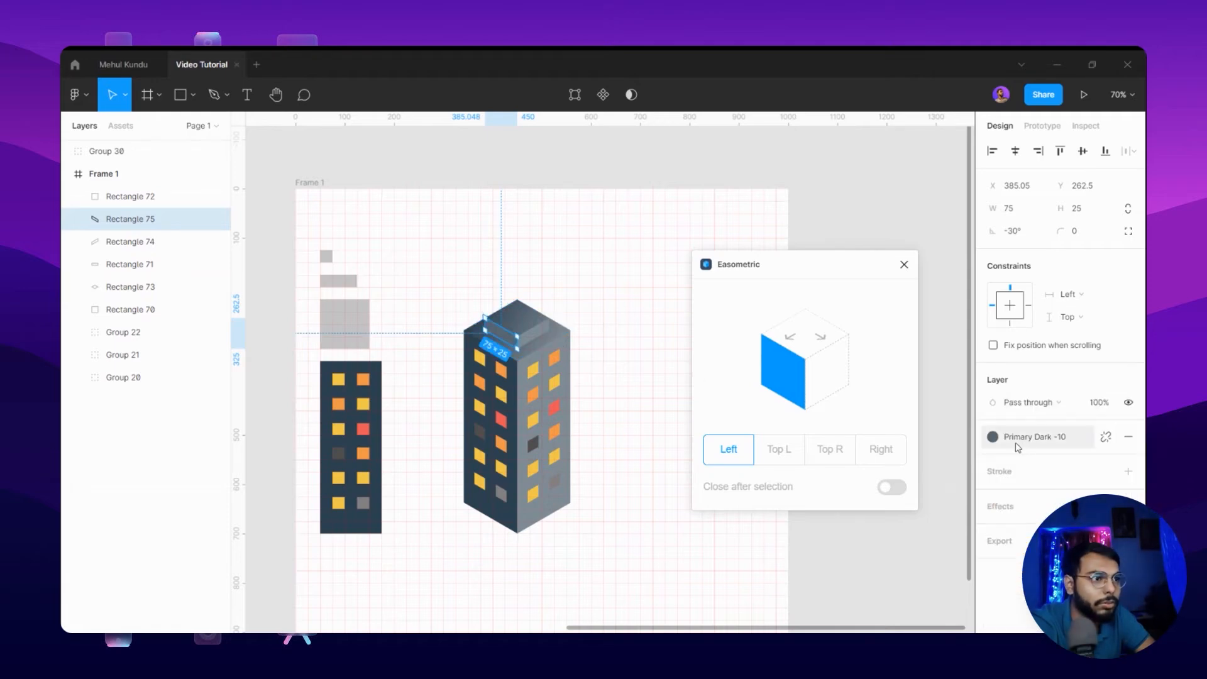
click(1106, 436)
click(1049, 460)
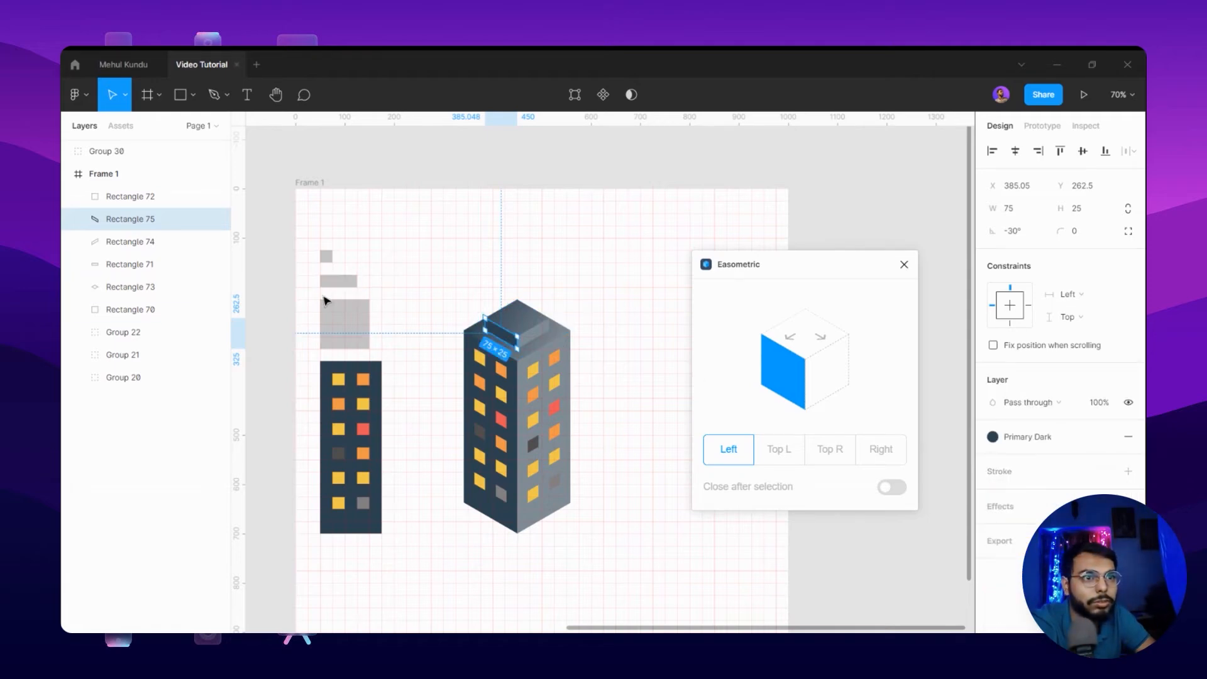
Step: Duplicate the 25 × 25 grey square twice and place the copies near the building's roof
click(327, 258)
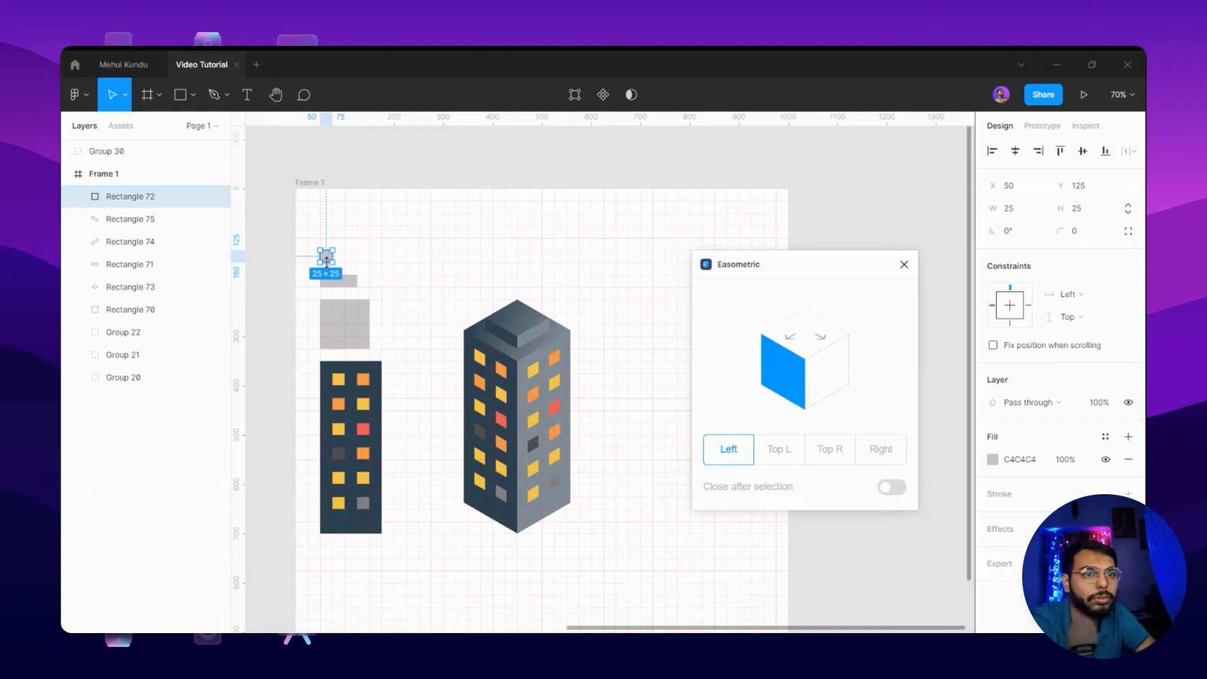
key(ctrl+c)
key(ctrl+v)
drag(329, 263, 432, 269)
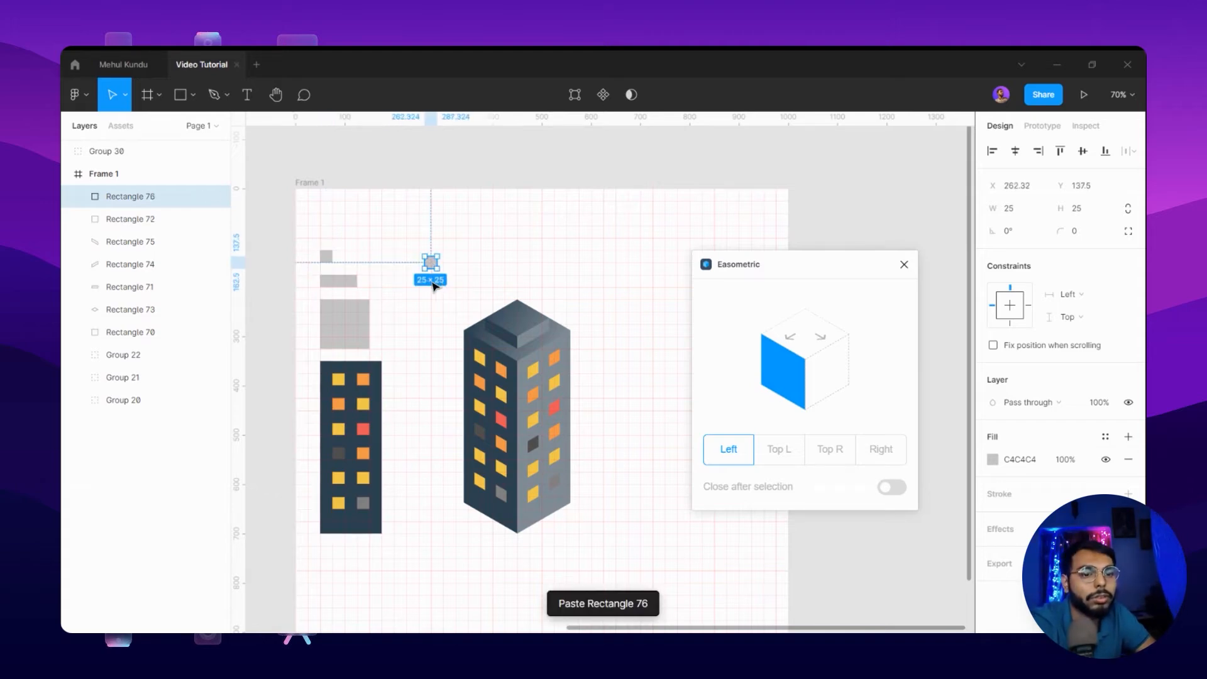
key(ctrl+v)
drag(327, 259, 487, 302)
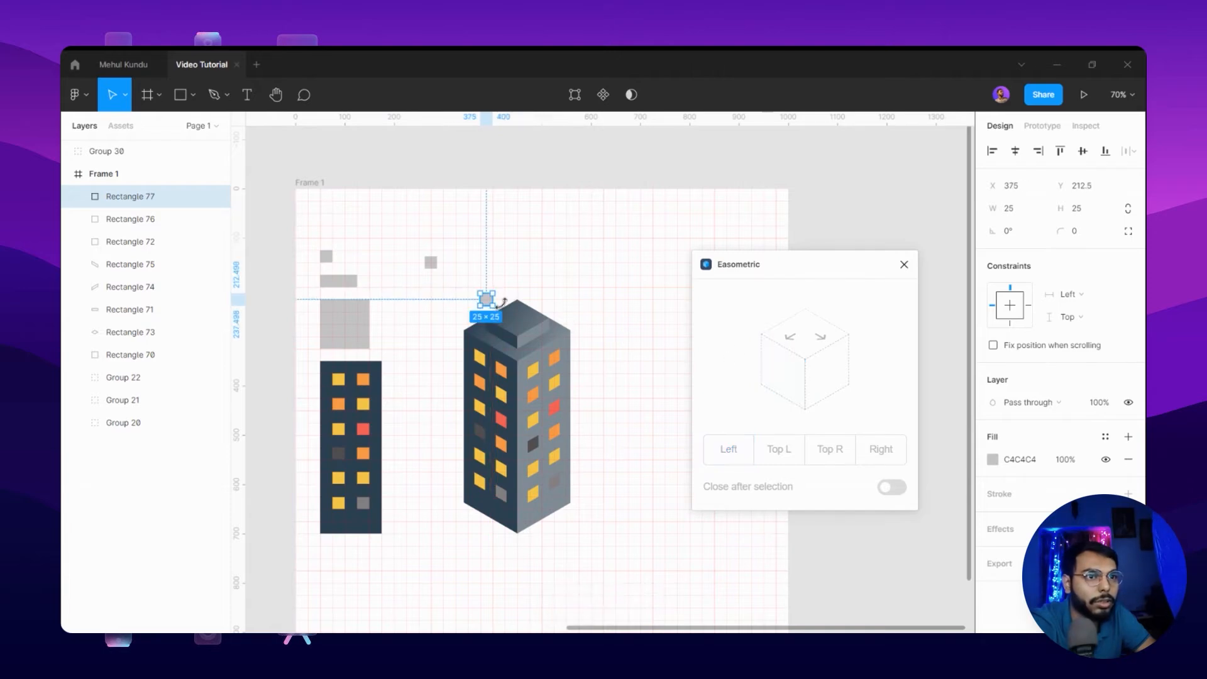
Step: Project the two 25 × 25 copies as Left and Right and join them as a small cube centered on the raised roof block
click(780, 371)
scroll(545, 330, up, 5)
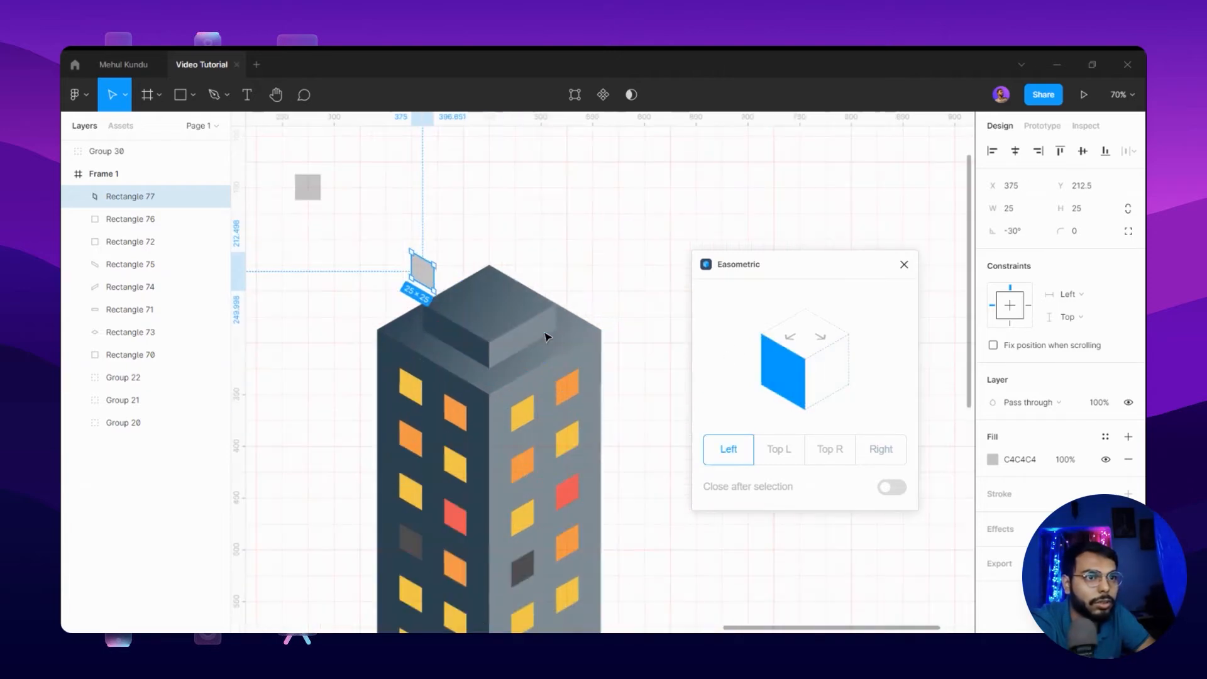
drag(418, 269, 479, 303)
drag(314, 192, 508, 303)
click(881, 449)
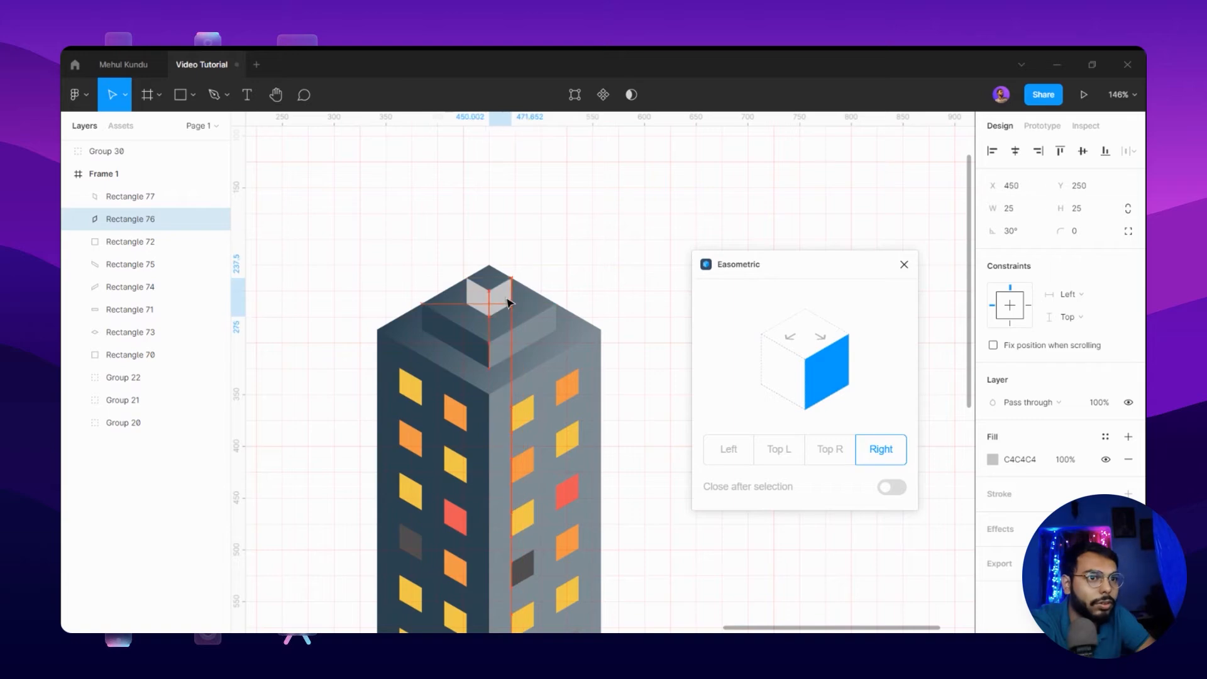
Step: Apply the Primary Dark -20 color style to the small cube's right face and a darker Primary Dark shade to its left face
click(994, 460)
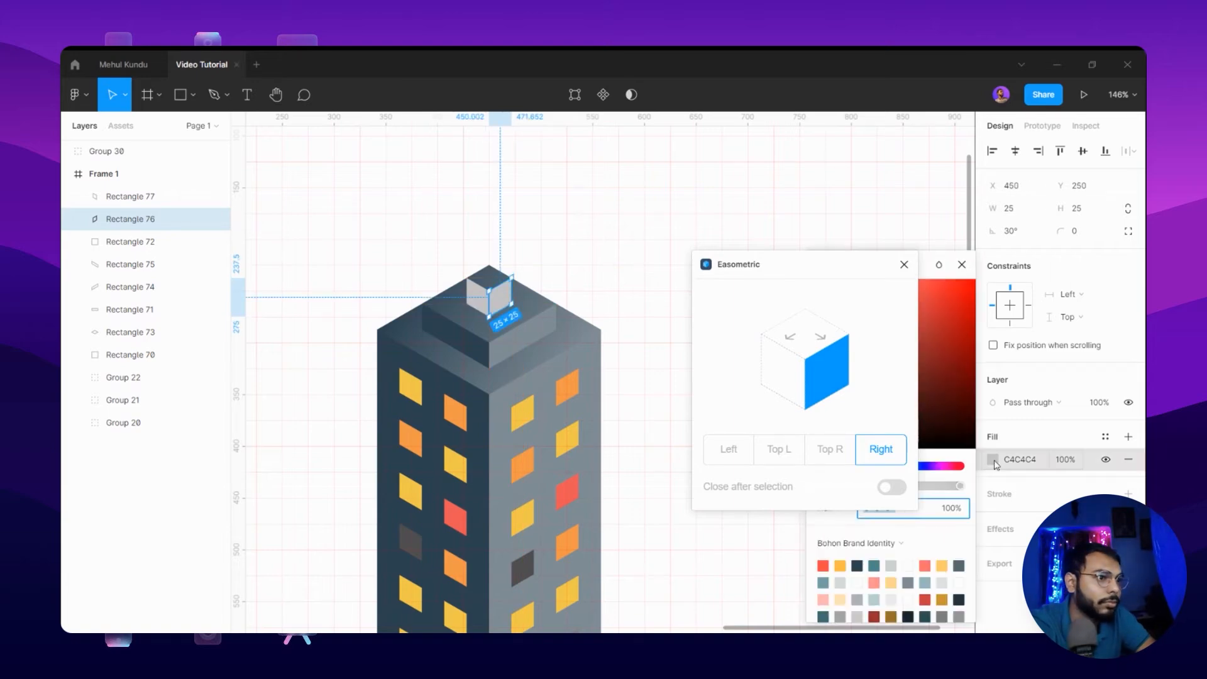
click(1105, 437)
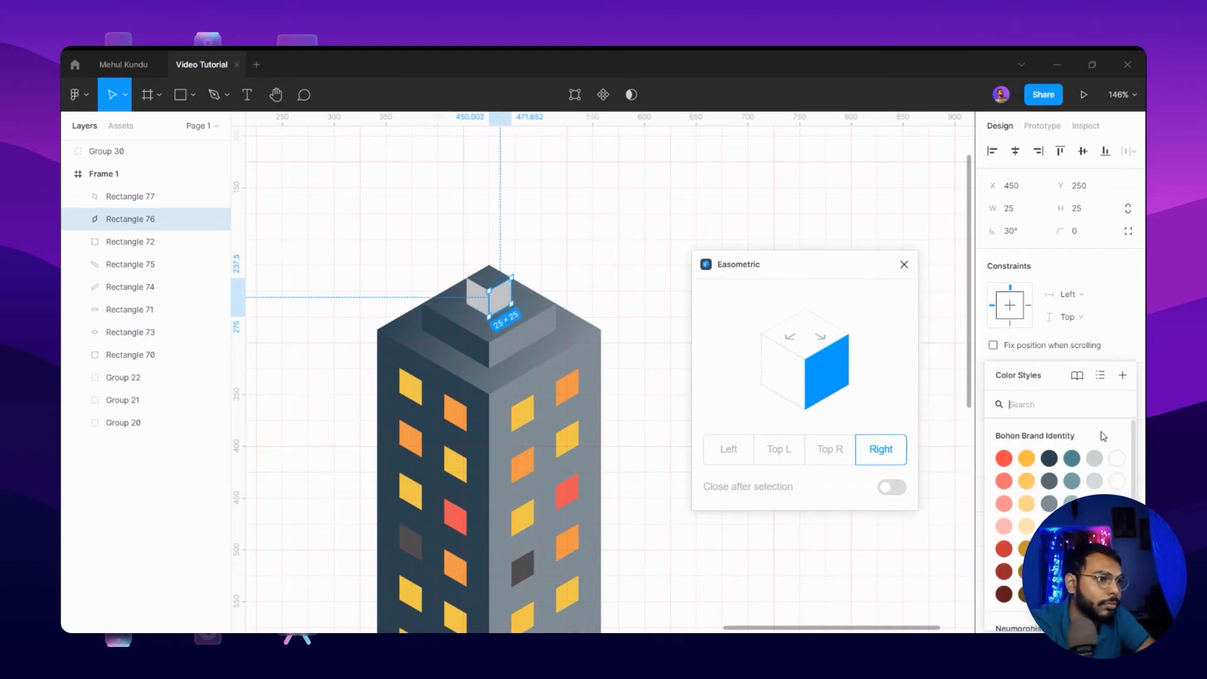
click(1049, 503)
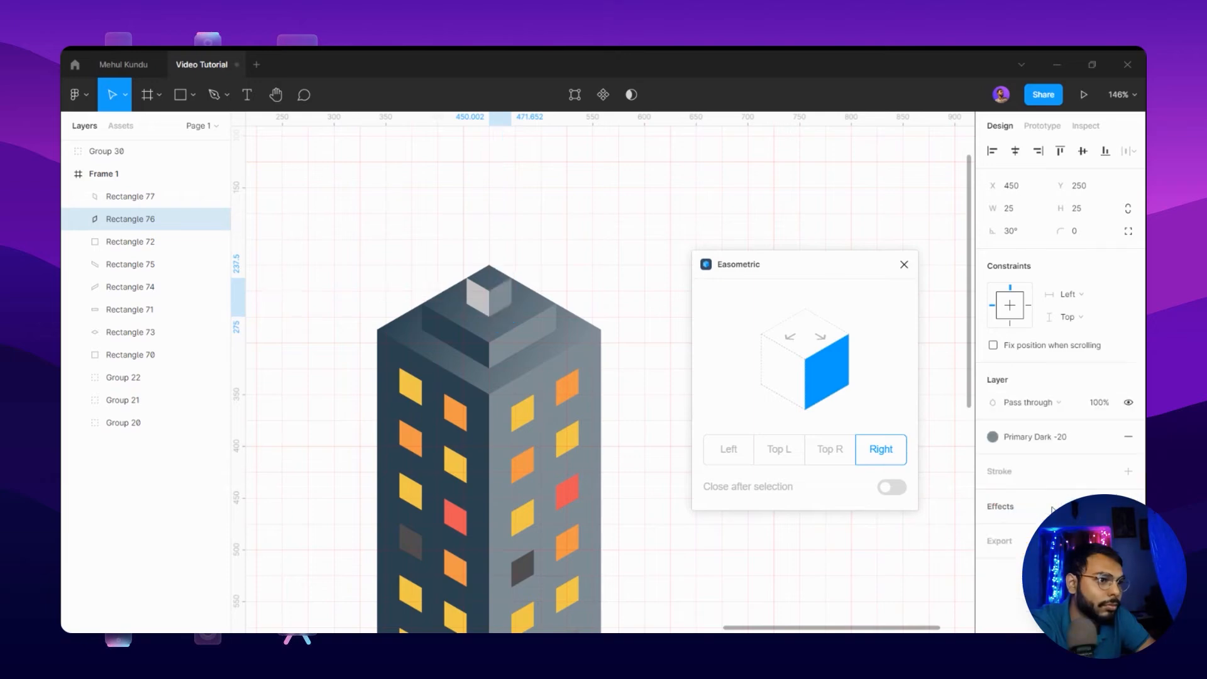
click(476, 296)
click(1111, 439)
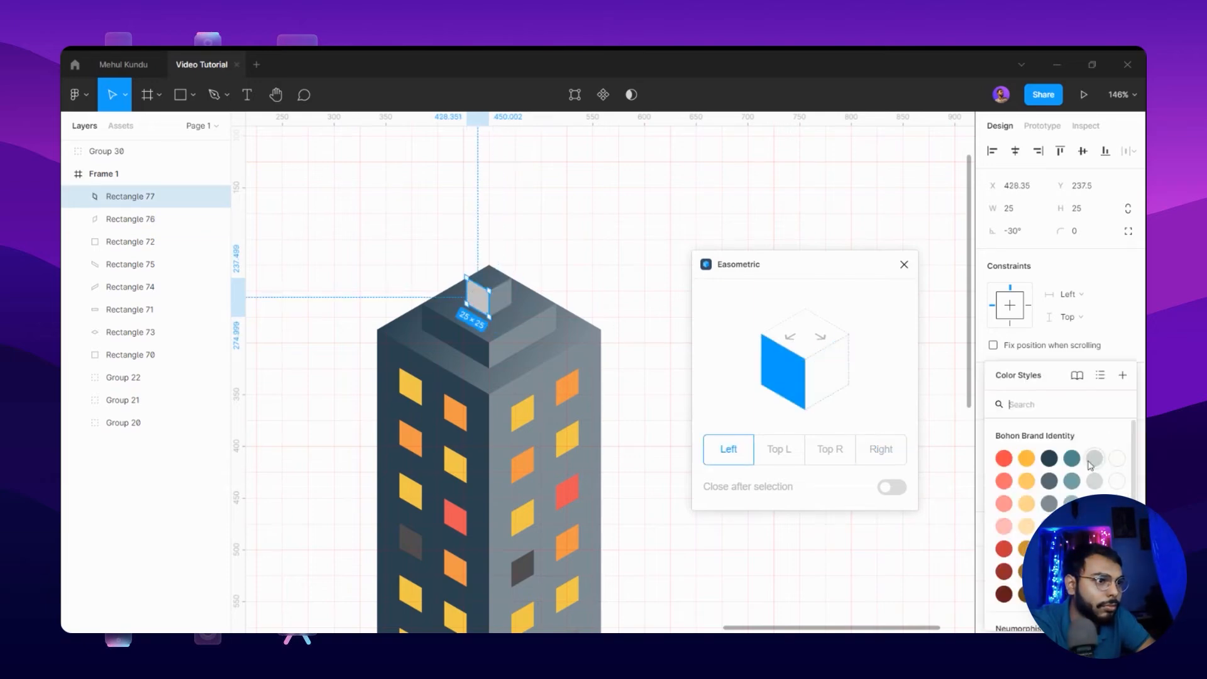
click(1050, 504)
click(588, 216)
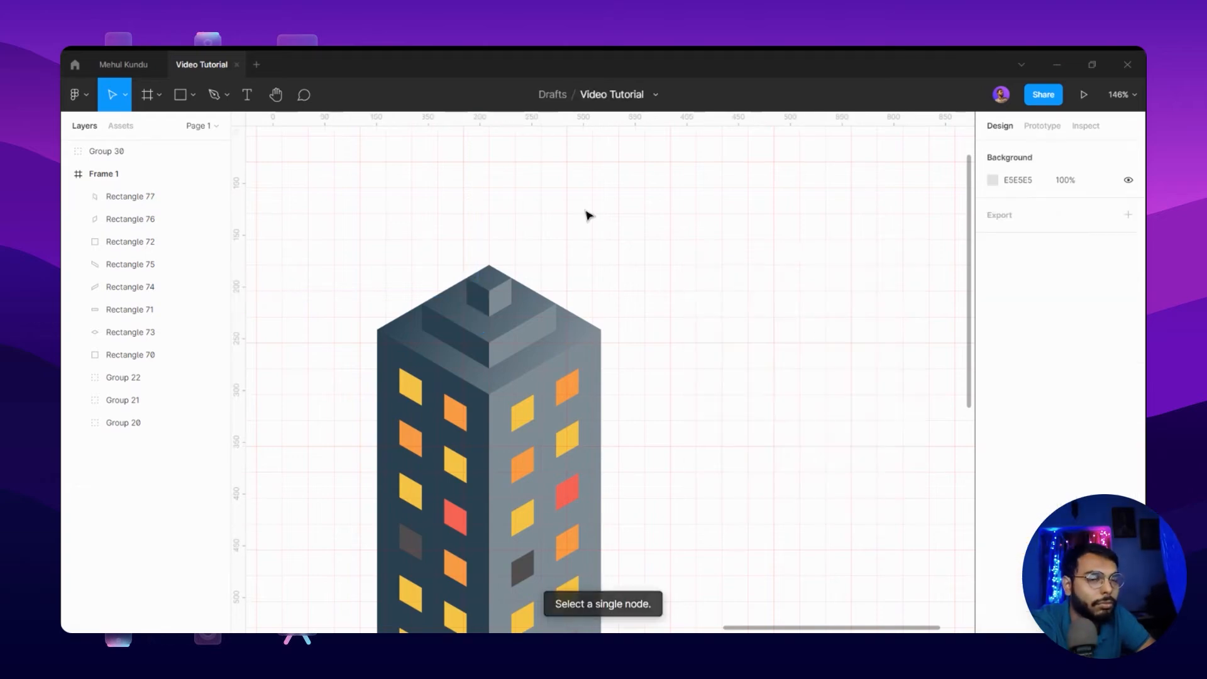
Step: Draw a 100 × 100 circle to the right of the building and place a duplicate directly below it
ctrl+scroll(588, 215, down, 5)
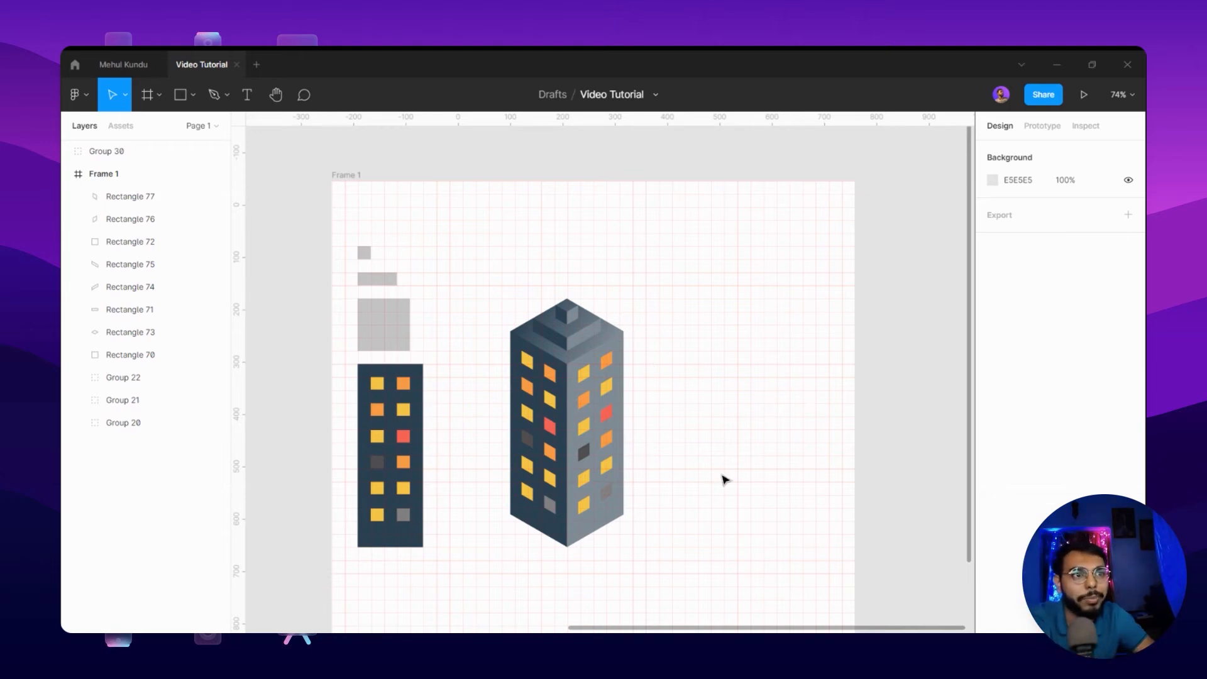
scroll(754, 371, down, 1)
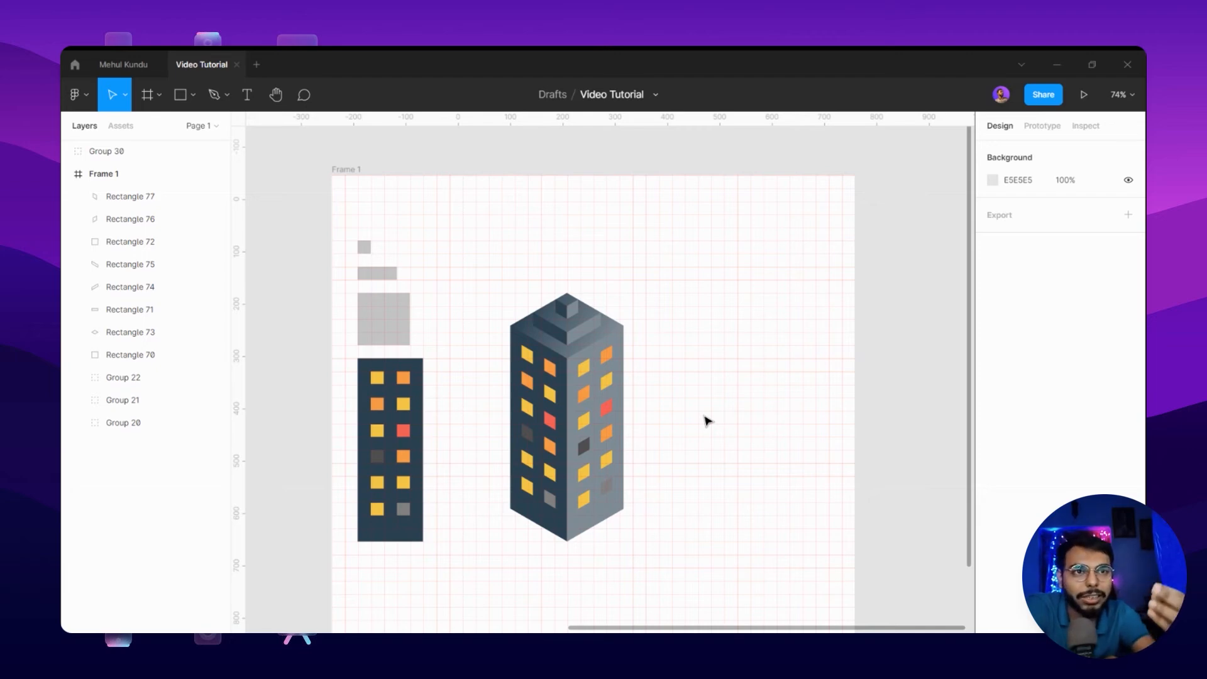
click(181, 95)
click(194, 94)
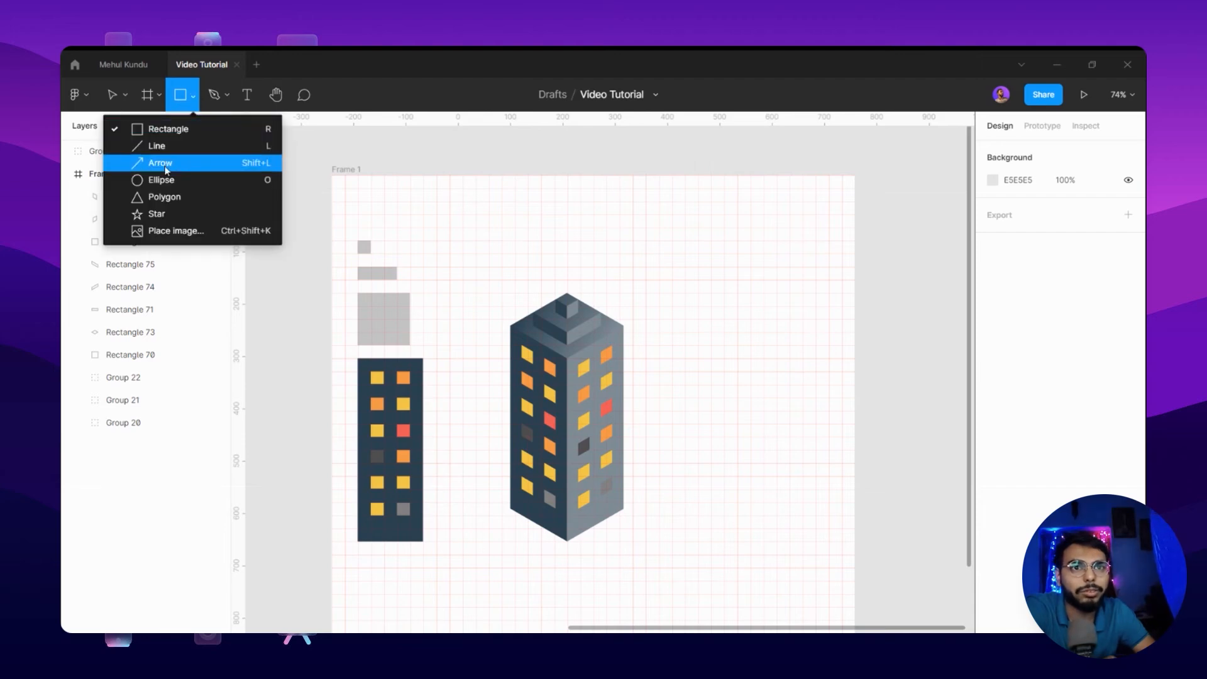
click(151, 175)
click(689, 368)
mouse_move(703, 385)
mouse_down()
mouse_move(717, 375)
mouse_move(702, 332)
mouse_move(704, 398)
mouse_move(693, 393)
mouse_up()
key(ctrl+v)
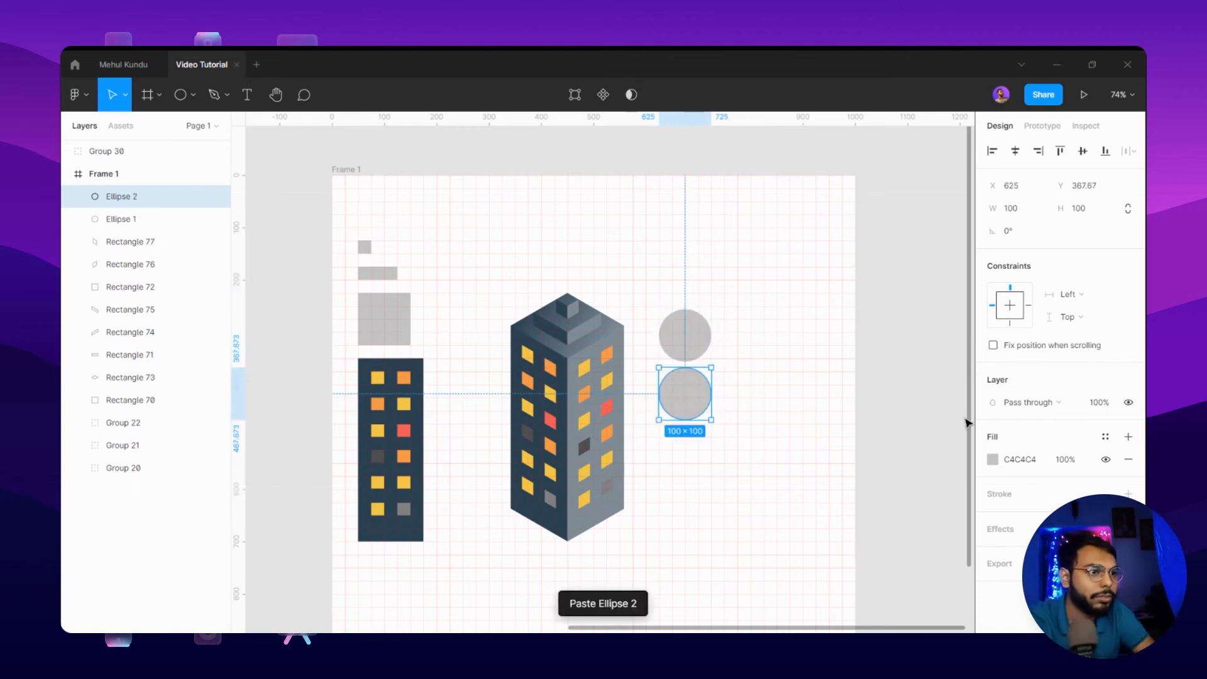
Step: Apply the Primary Dark color style to the lower circle
click(1106, 436)
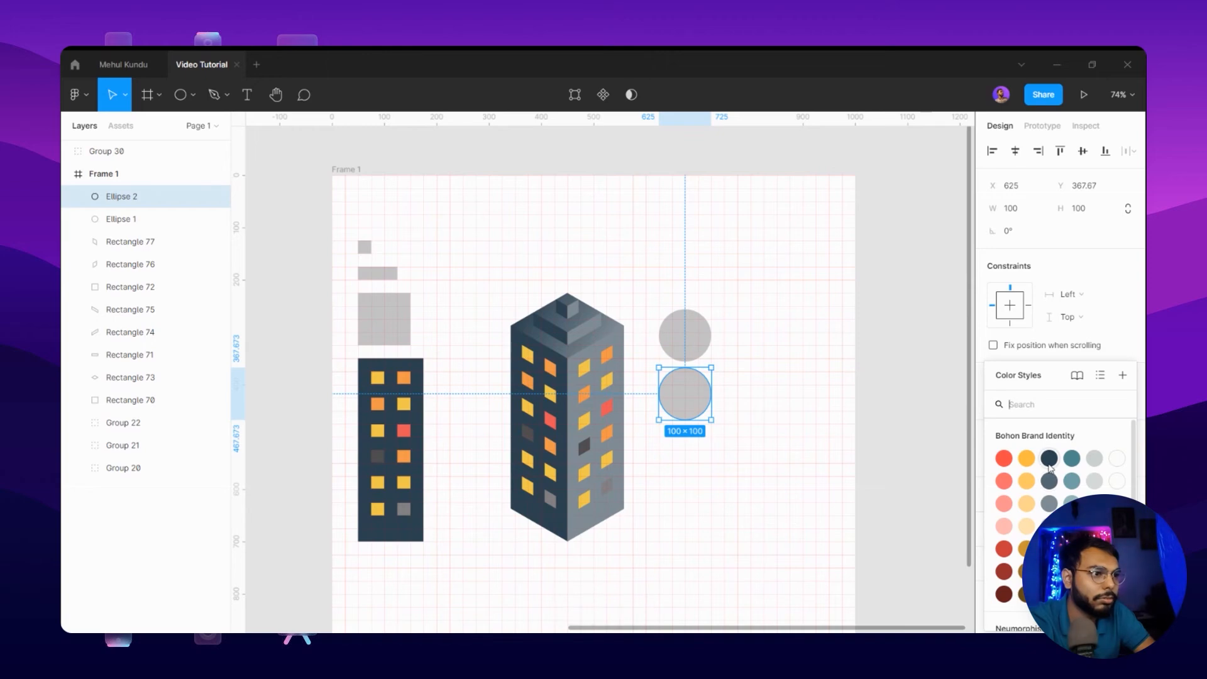
click(1050, 460)
click(661, 339)
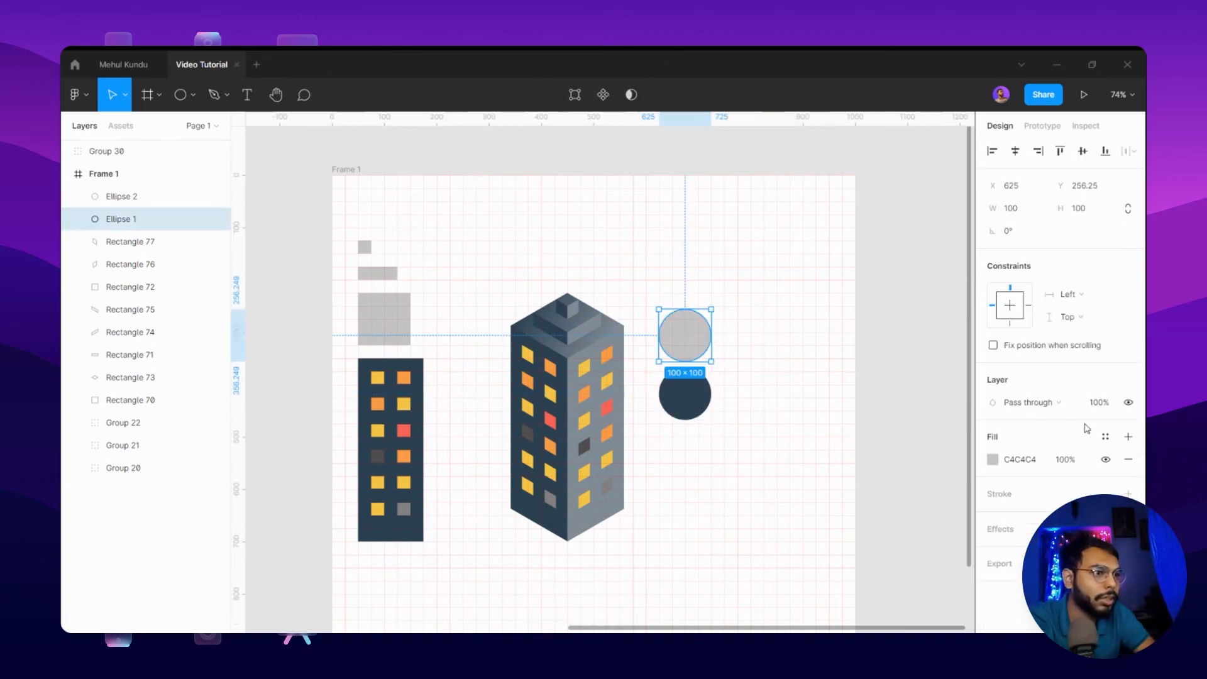
Step: Apply the Primary Dark -20 color style to the lower circle and Primary Dark to the upper circle
click(698, 406)
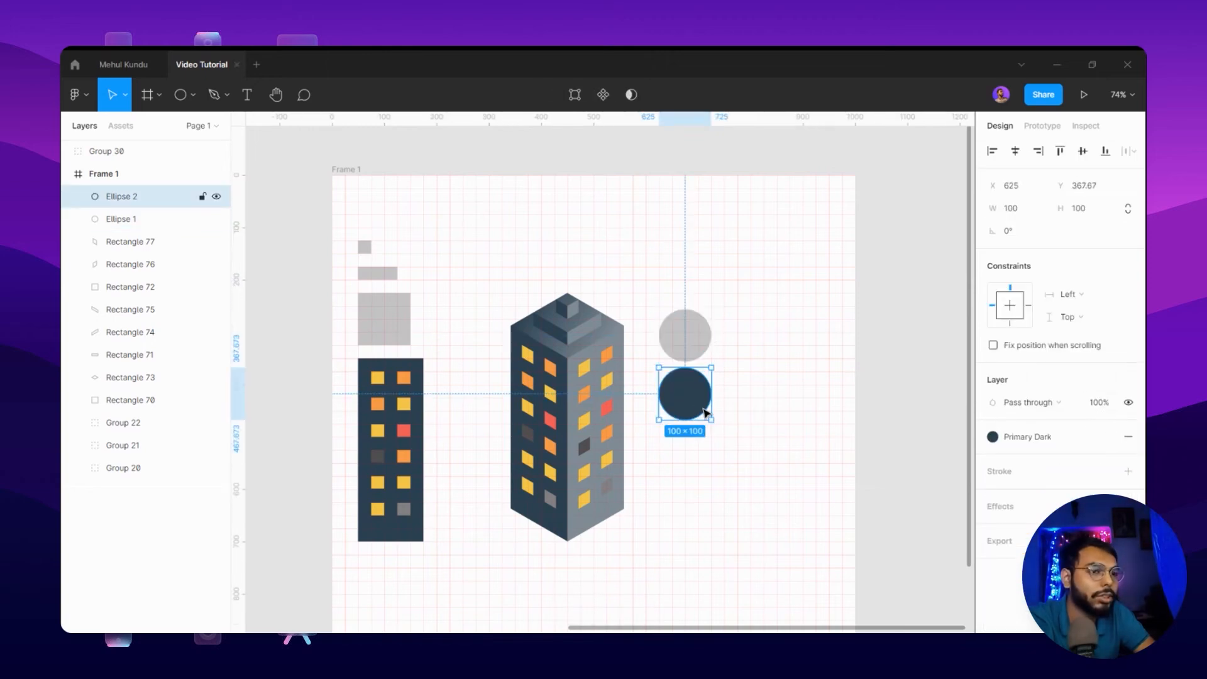
click(1067, 445)
click(1054, 505)
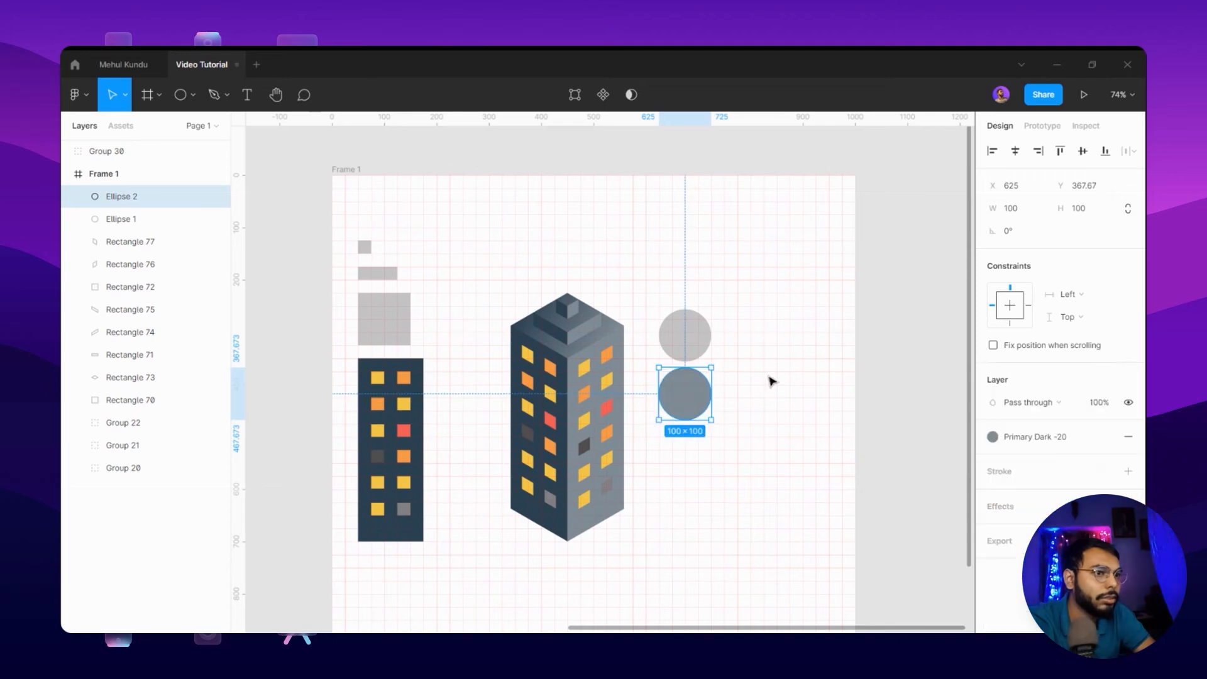
click(685, 335)
click(1105, 433)
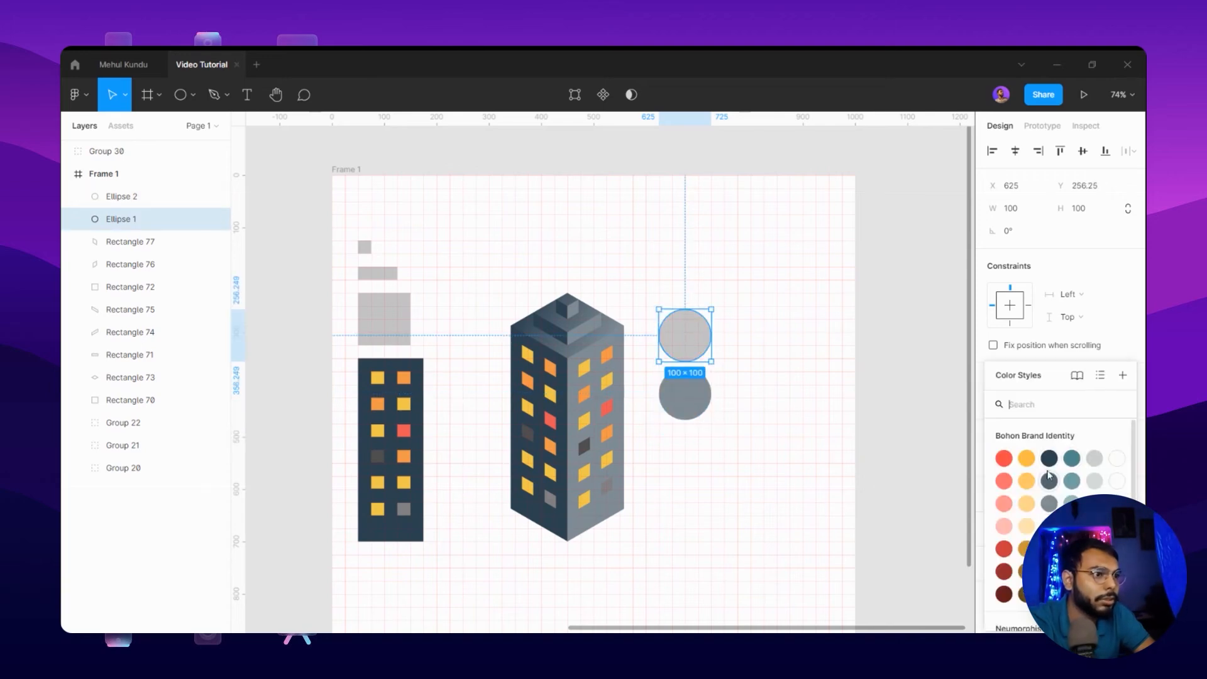
click(1049, 459)
Step: Move the dark circle to Y 392.67, 25 px below the lighter circle, and keep it behind the lighter one
drag(687, 337, 686, 426)
key(ctrl+])
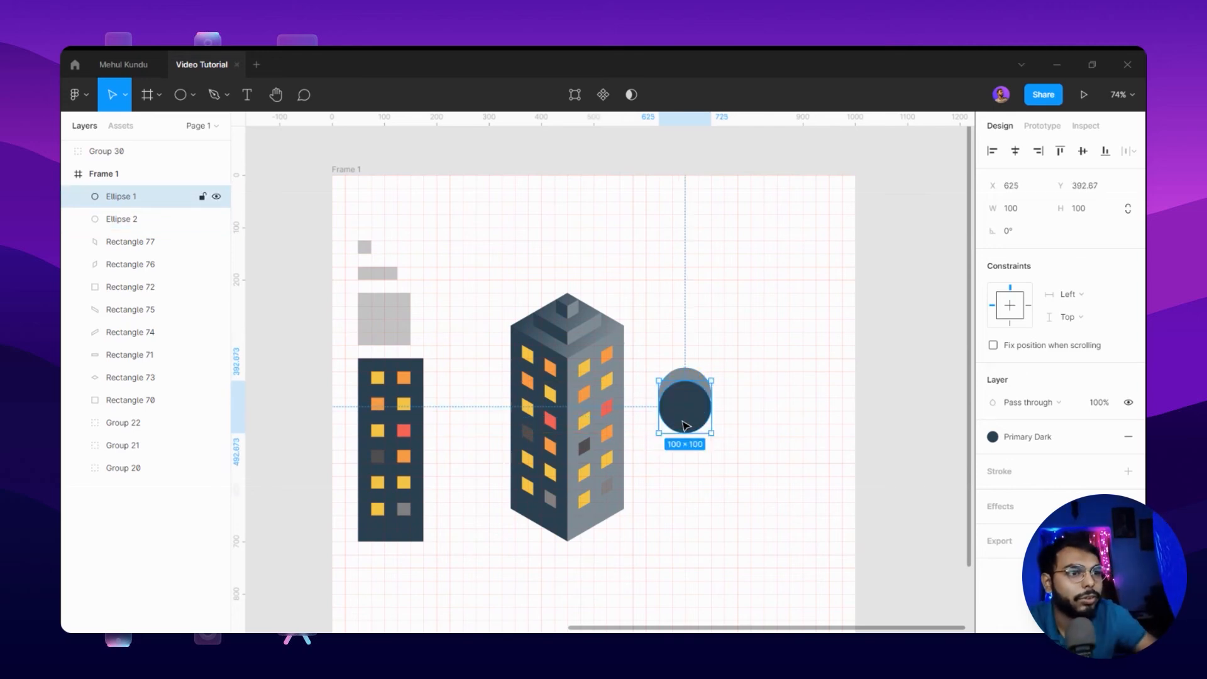
key(ctrl+[)
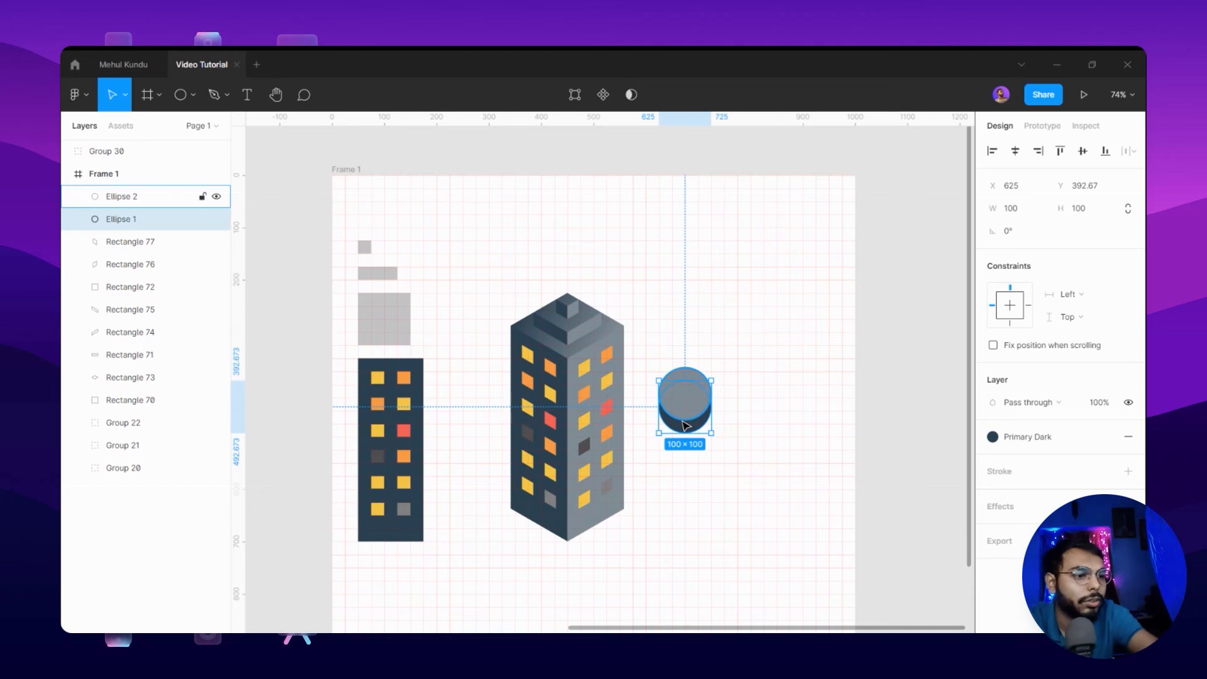
Step: Project both circles as Top L with Easometric and move the resulting disc up beside the building's roof
key(ctrl+backslash)
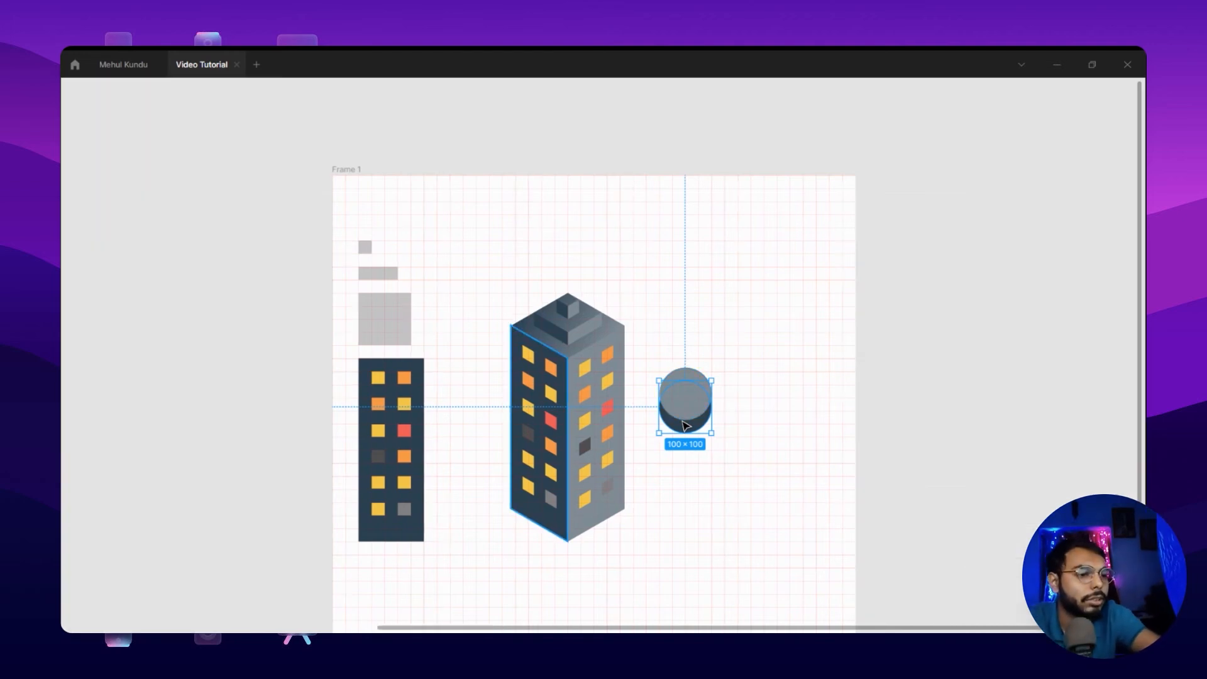
key(ctrl+backslash)
key(ctrl+slash)
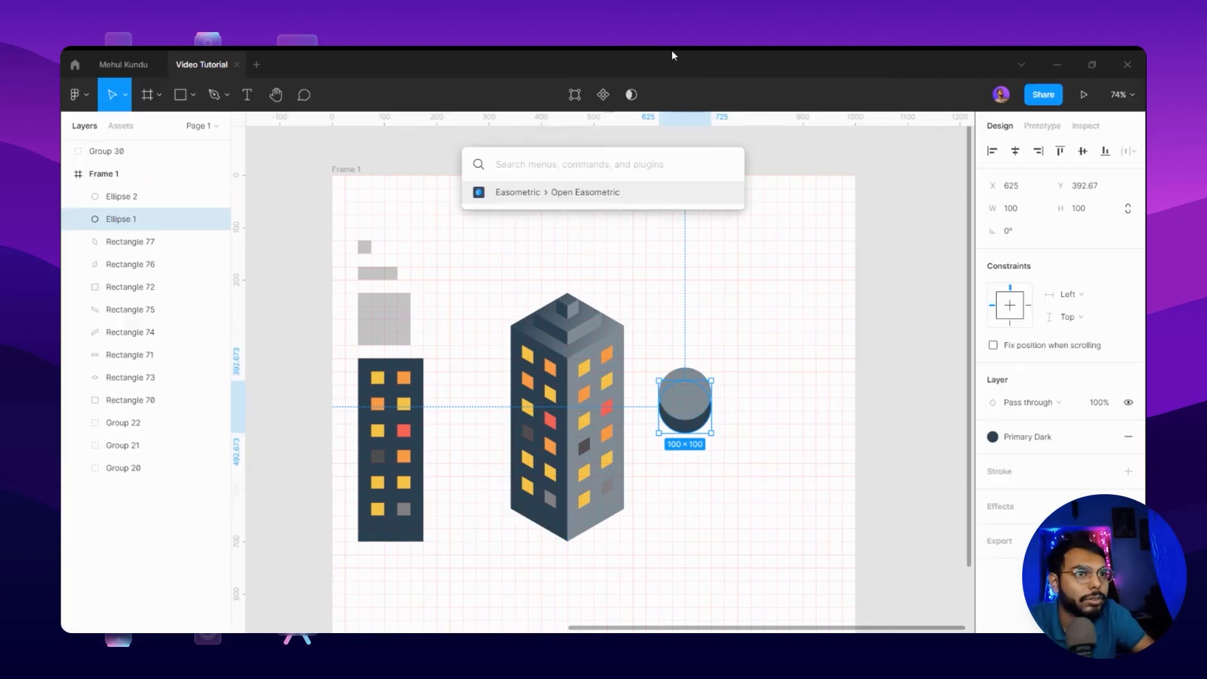
click(615, 199)
drag(823, 270, 925, 264)
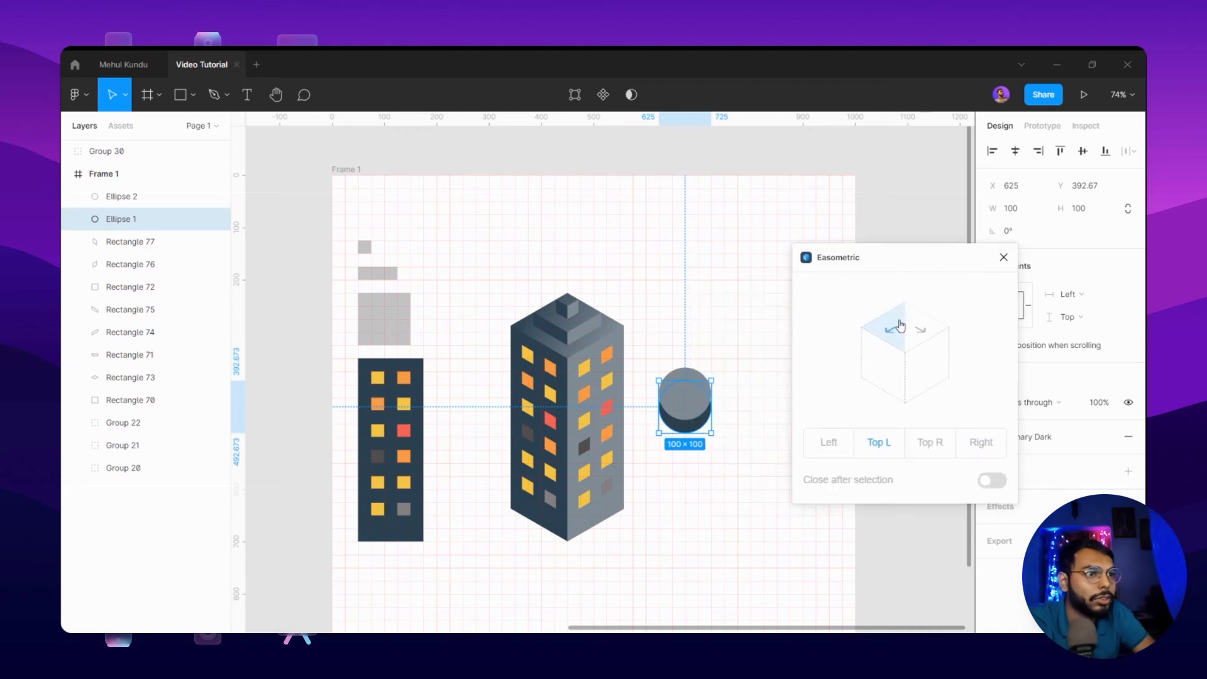
click(880, 442)
click(699, 393)
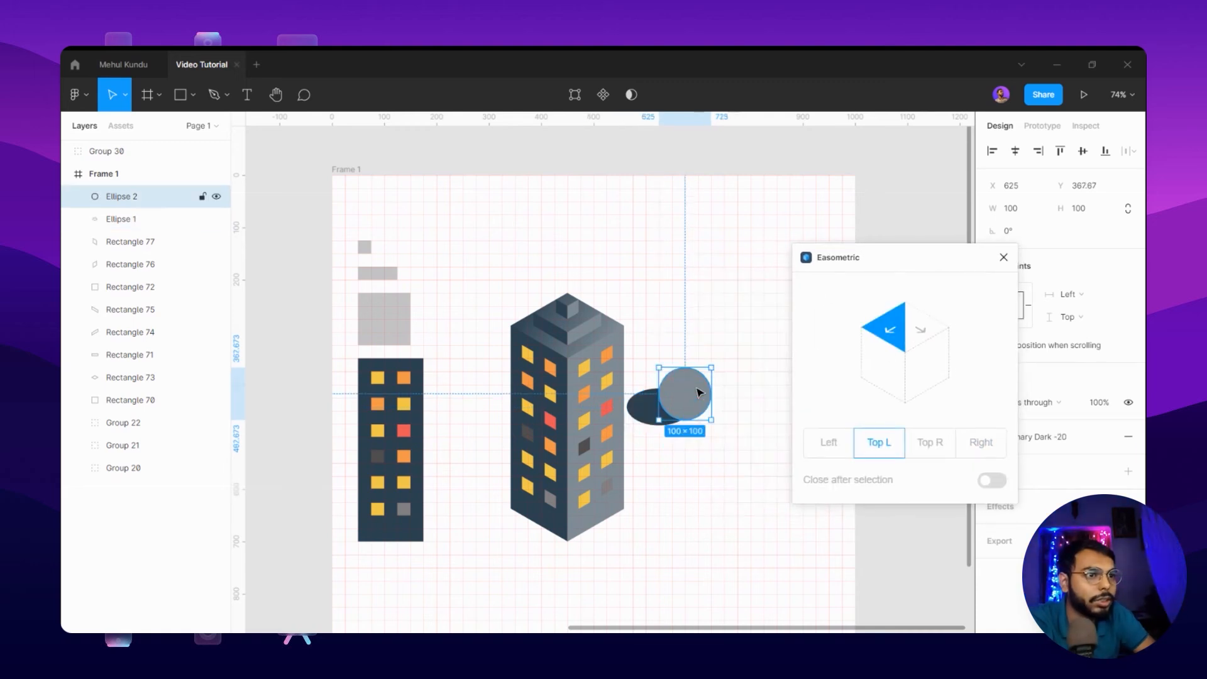
click(894, 330)
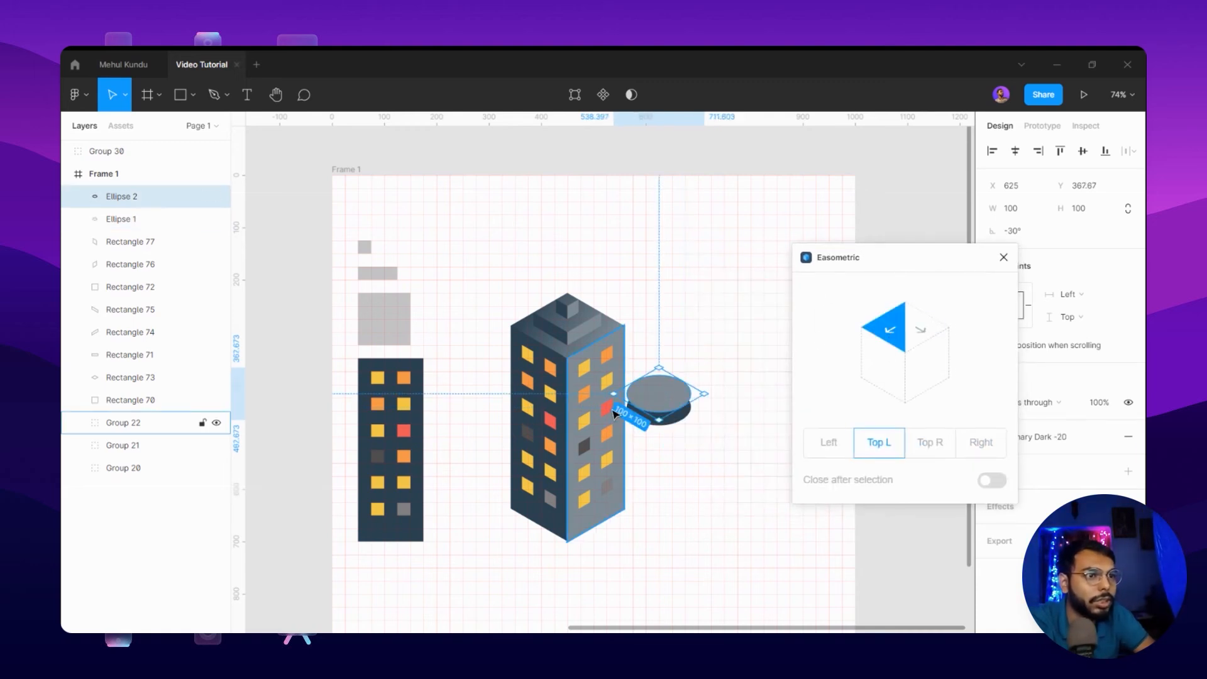
drag(666, 405, 684, 324)
click(706, 375)
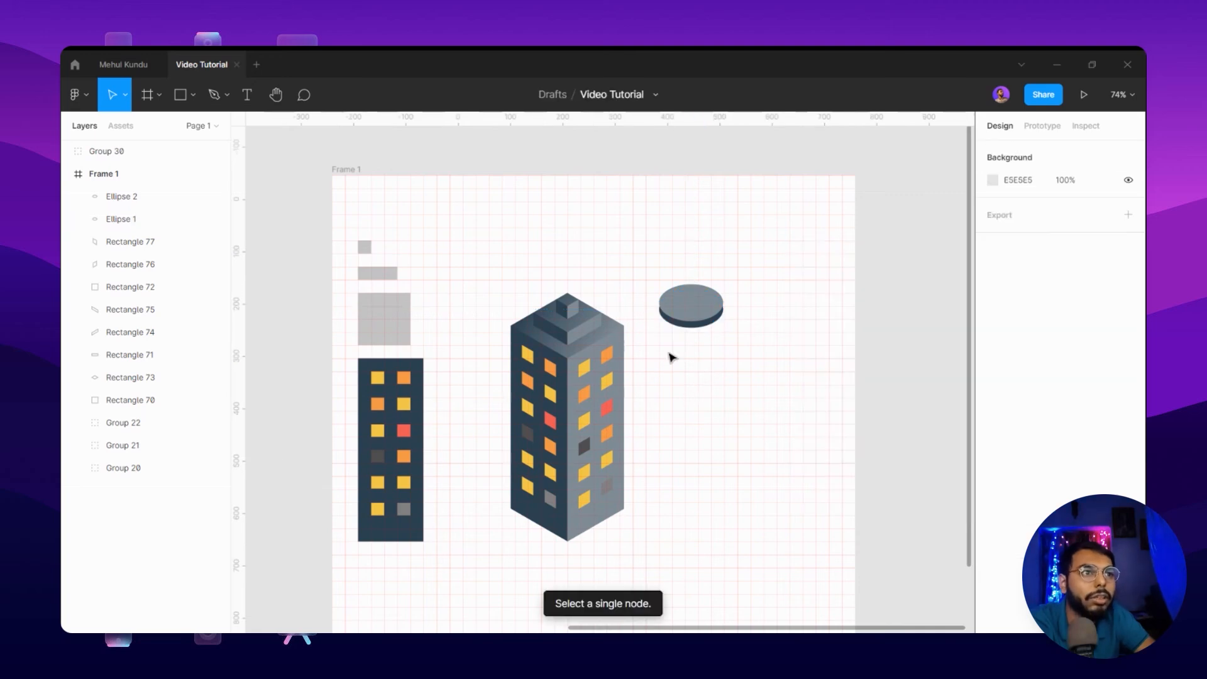
drag(649, 272, 744, 355)
click(720, 402)
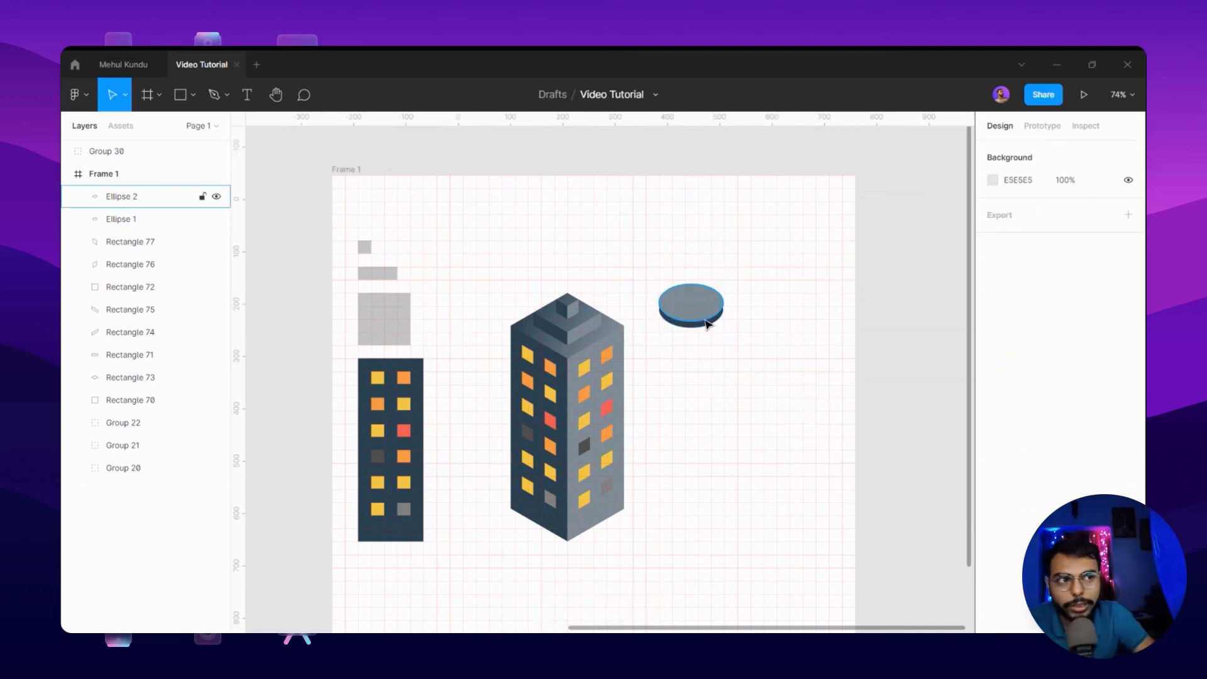
drag(646, 258, 723, 332)
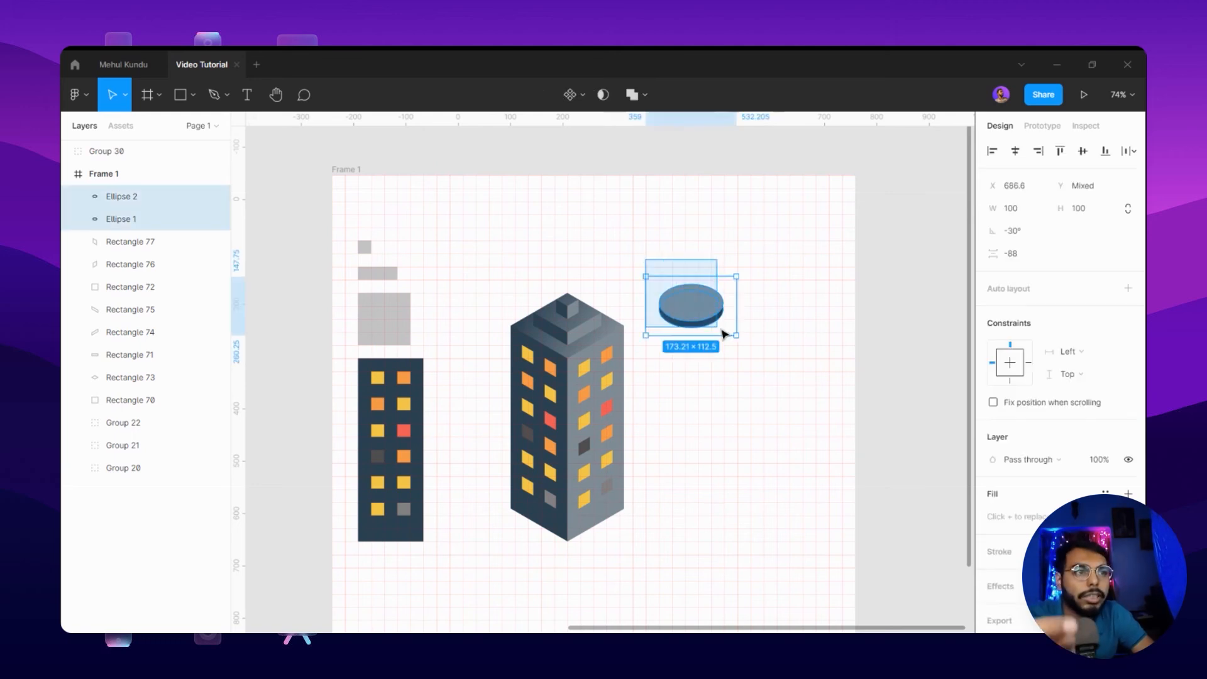
click(757, 390)
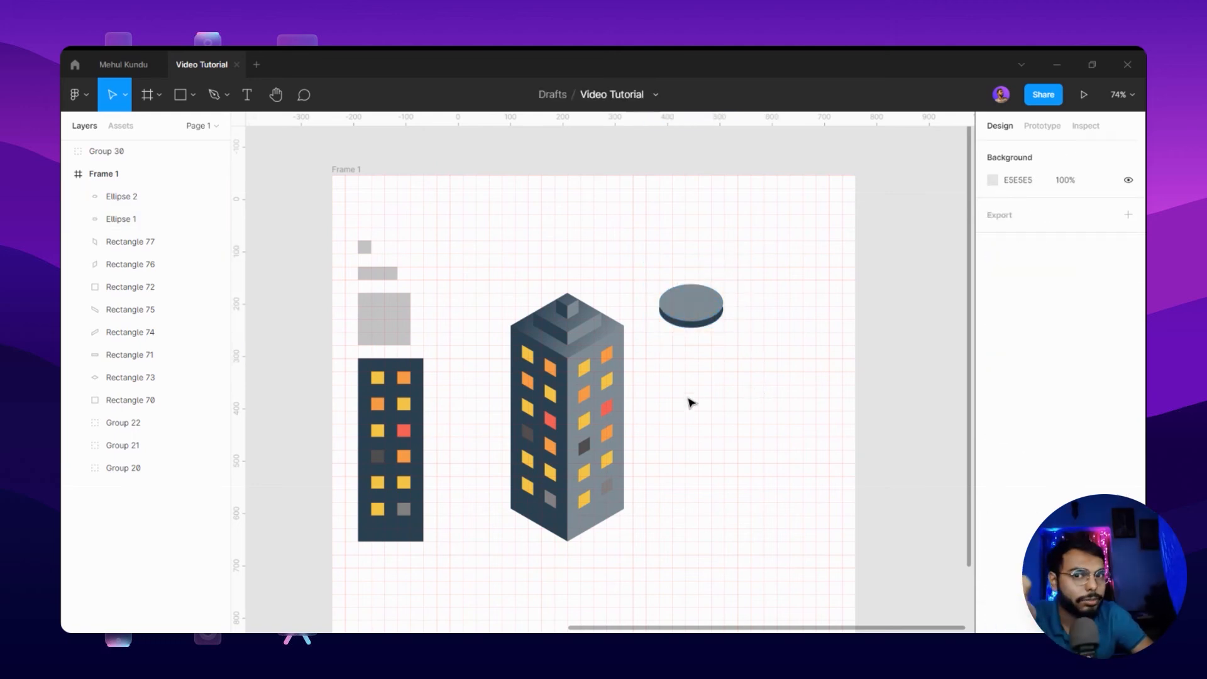